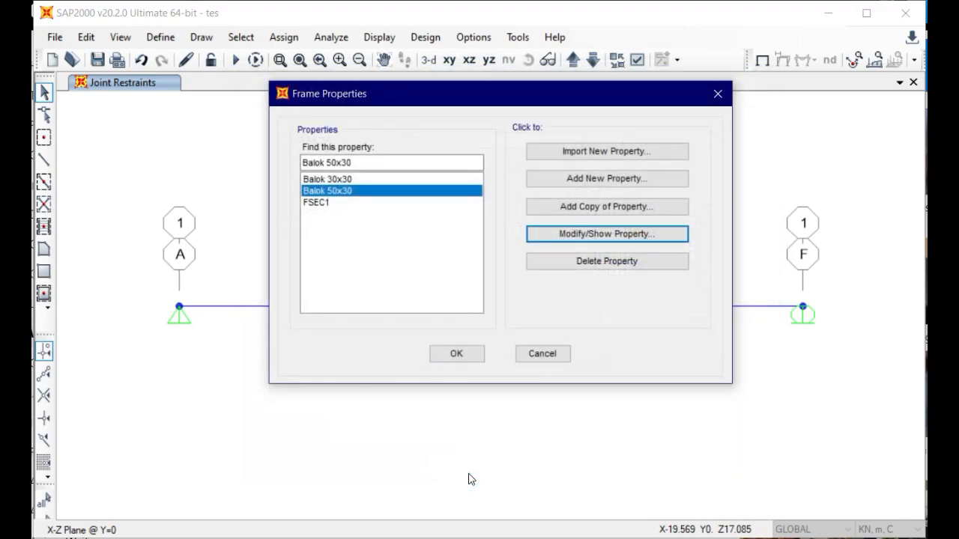
Assign the Balok 30x30 frame section to all five beam segments between grids A and F.
{"action": "left_click", "coordinate": [469, 354]}
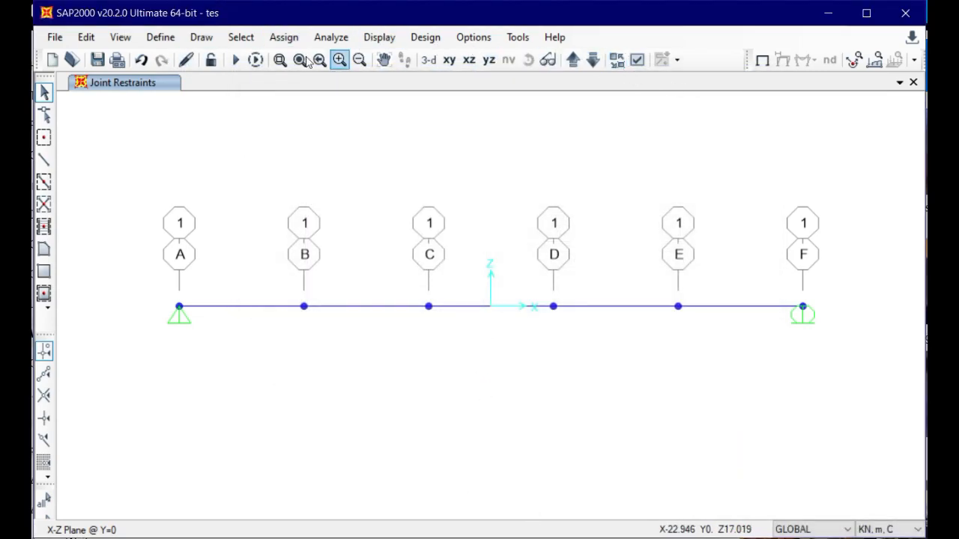
{"action": "left_click_drag", "start_coordinate": [822, 376], "coordinate": [192, 200]}
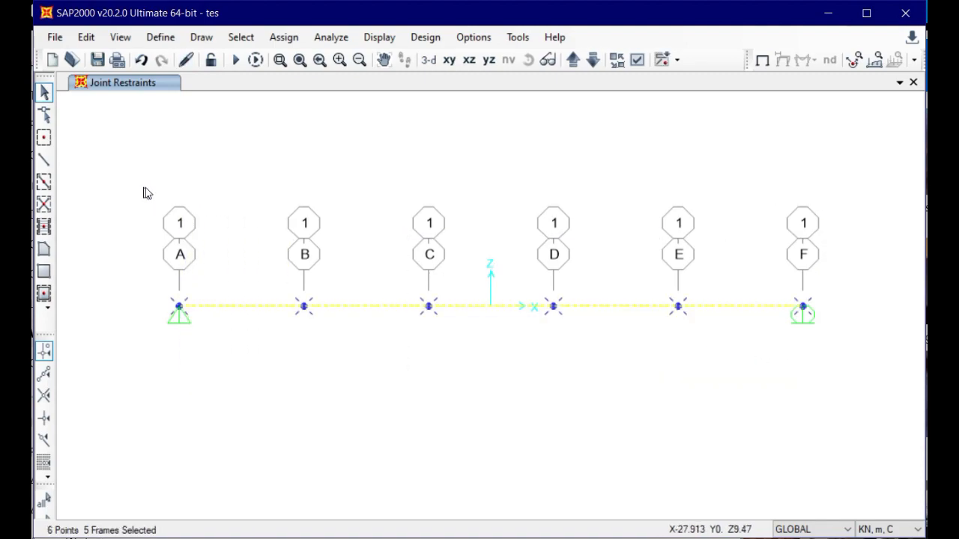
{"action": "left_click", "coordinate": [161, 38]}
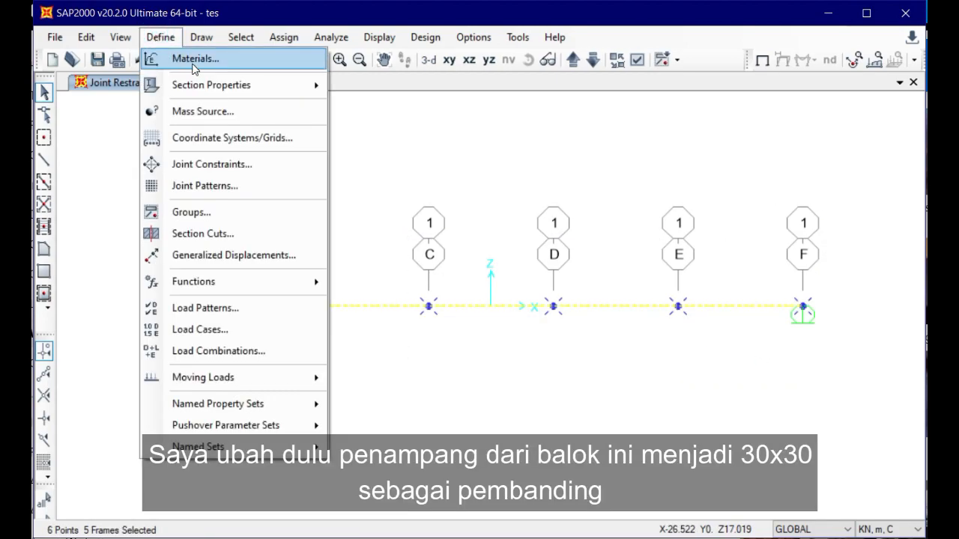
{"action": "left_click", "coordinate": [194, 60]}
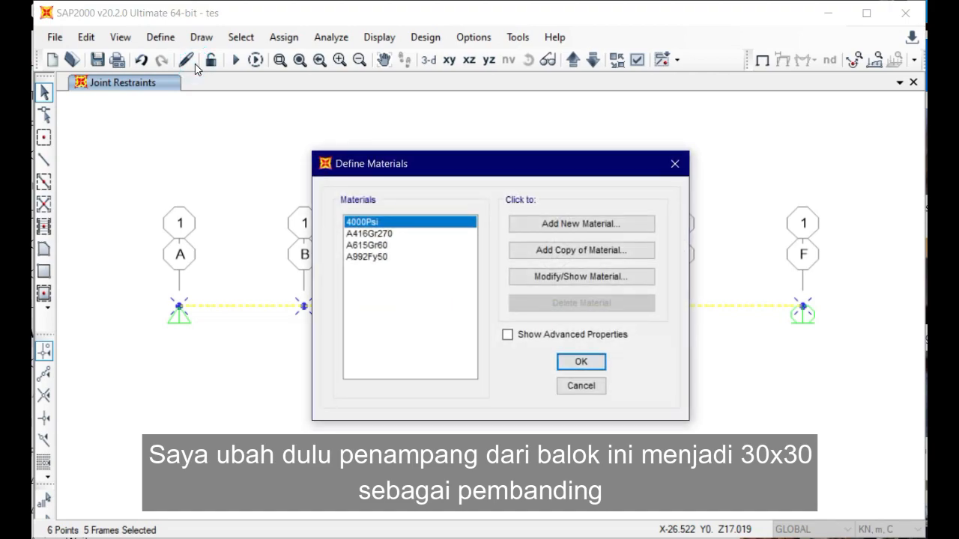
{"action": "left_click", "coordinate": [592, 390]}
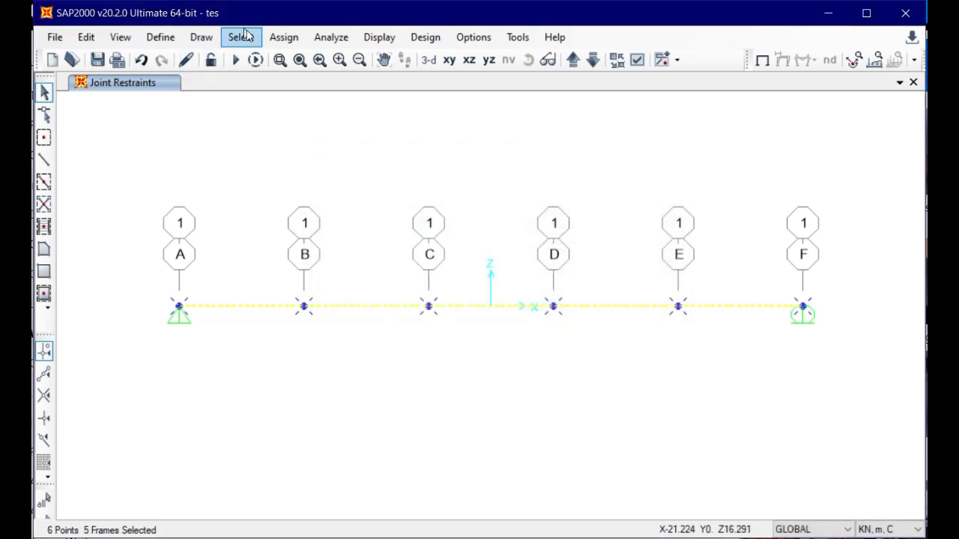
{"action": "left_click", "coordinate": [284, 37]}
{"action": "left_click", "coordinate": [293, 78]}
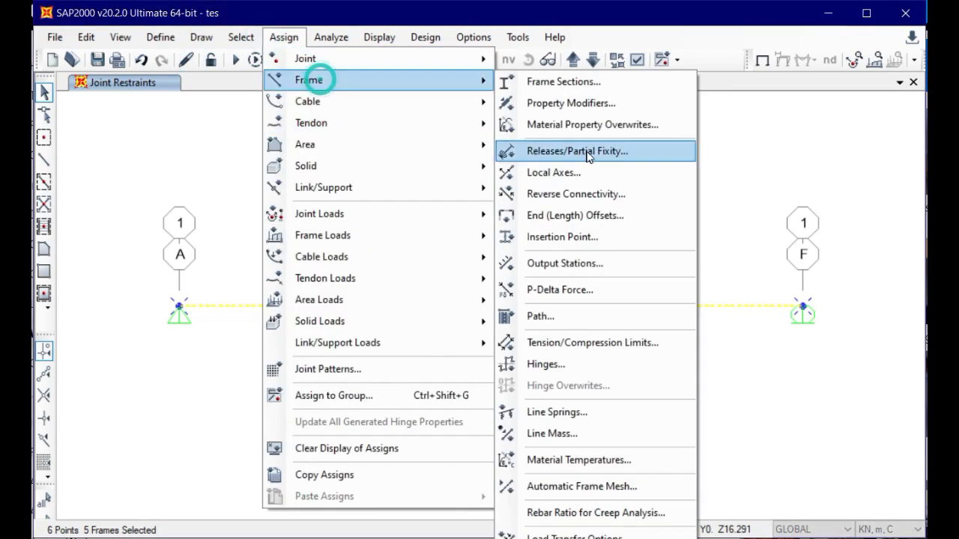
{"action": "left_click", "coordinate": [576, 87]}
{"action": "left_click", "coordinate": [435, 129]}
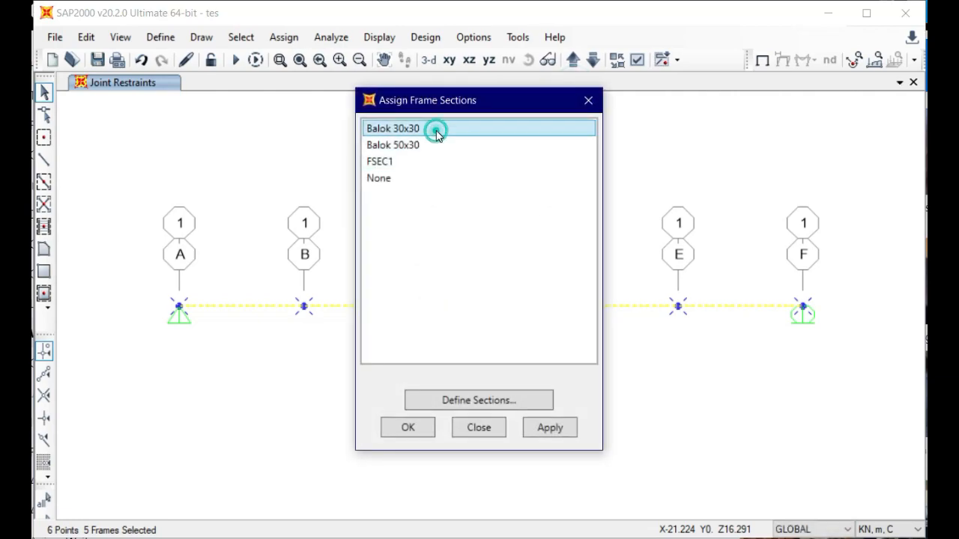
{"action": "left_click", "coordinate": [421, 433]}
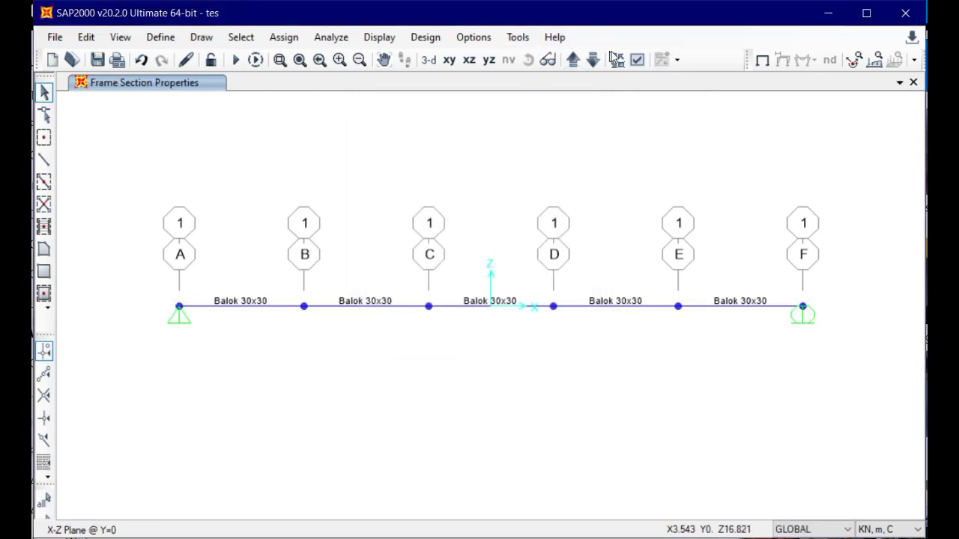
Switch the display view type to Extrude to show the beam's section shape.
{"action": "left_click", "coordinate": [637, 62]}
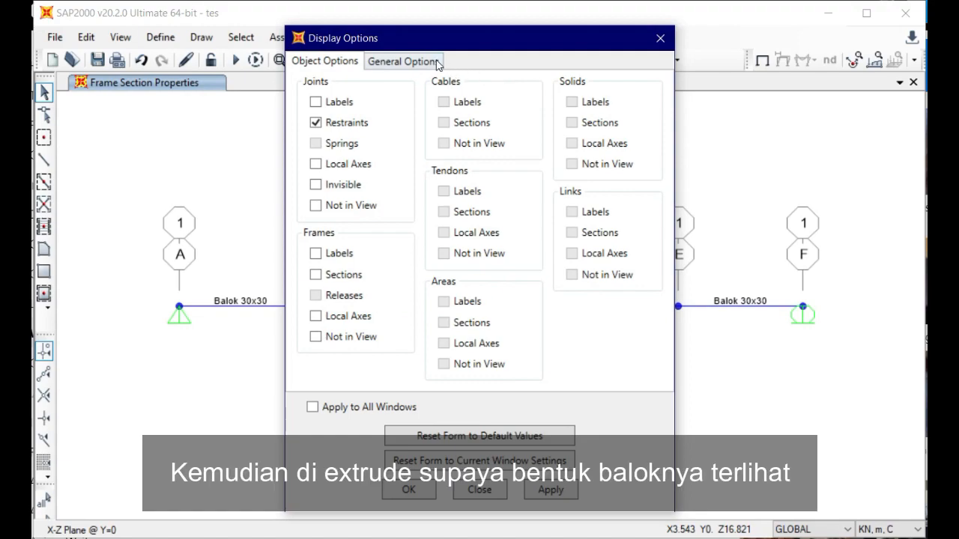
{"action": "left_click", "coordinate": [435, 61]}
{"action": "left_click", "coordinate": [536, 142]}
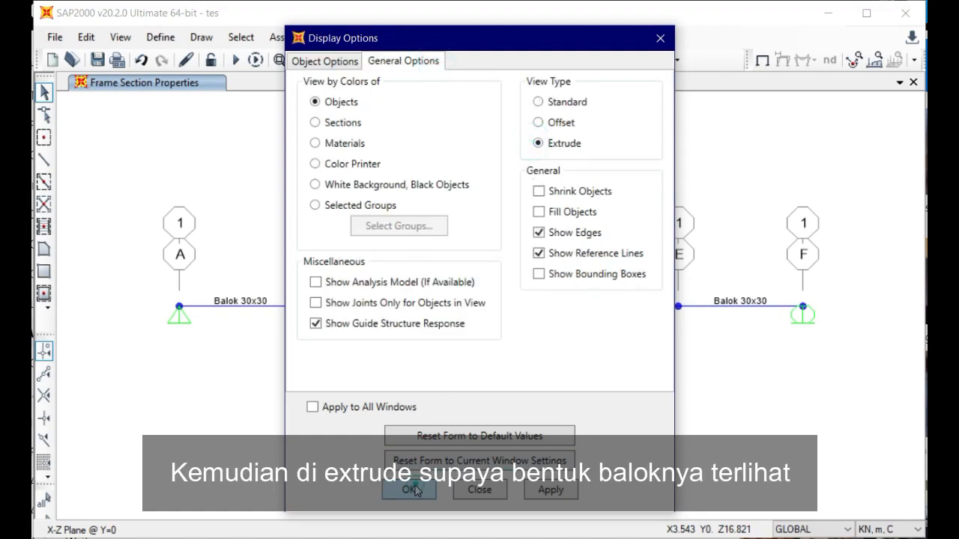
{"action": "left_click", "coordinate": [410, 489]}
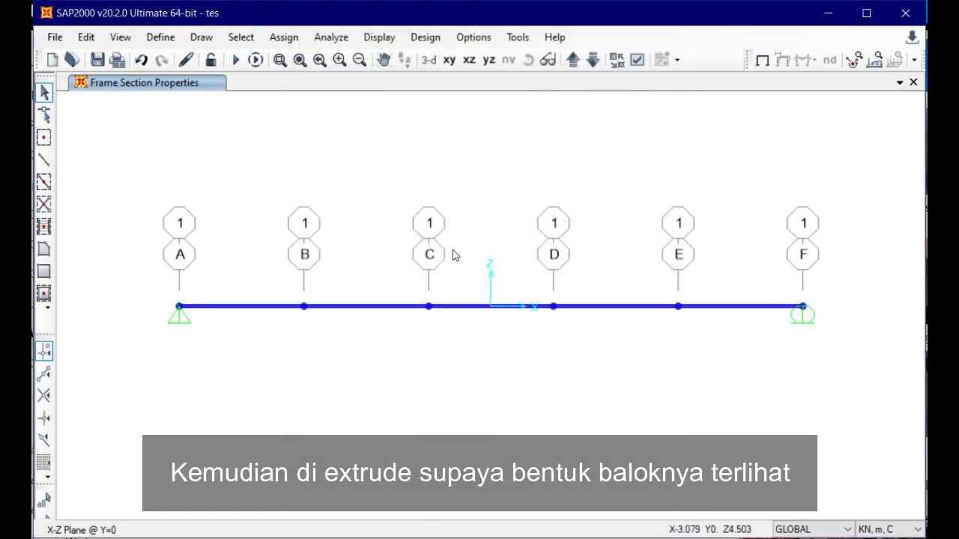
{"action": "mouse_move", "coordinate": [458, 318]}
{"action": "middle_mouse_down"}
{"action": "mouse_move", "coordinate": [429, 355]}
{"action": "mouse_move", "coordinate": [449, 328]}
{"action": "middle_mouse_up"}
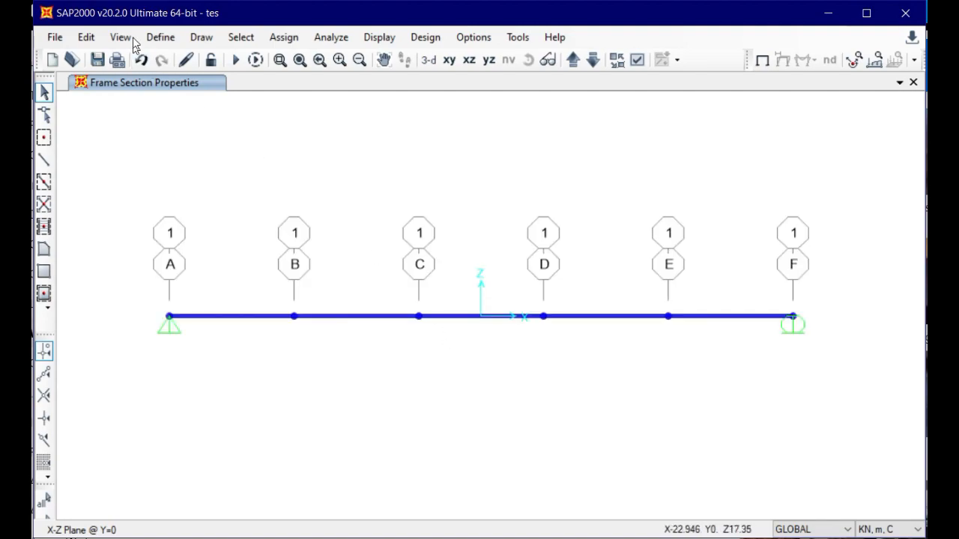
Add a new frame section property of type Other, using the Nonprismatic section.
{"action": "left_click", "coordinate": [162, 38]}
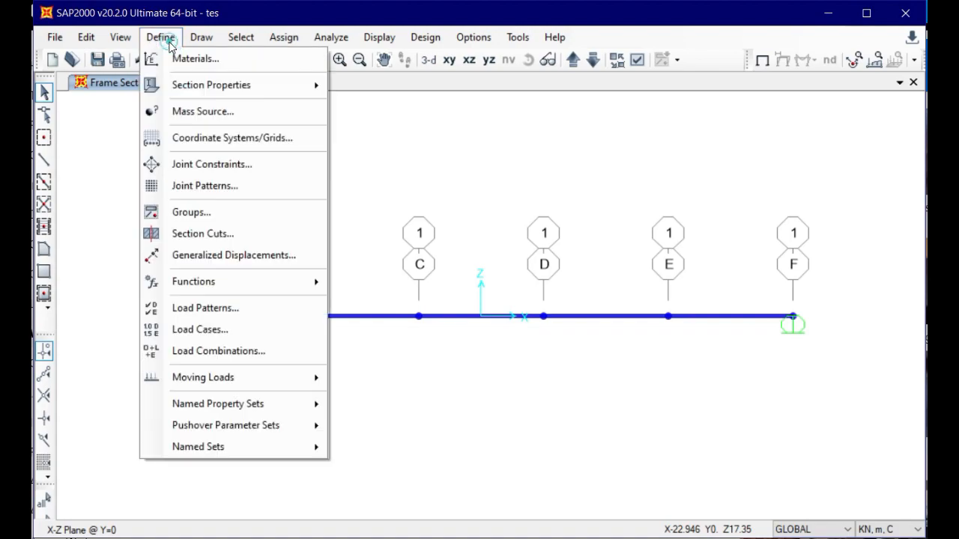
{"action": "mouse_move", "coordinate": [242, 85]}
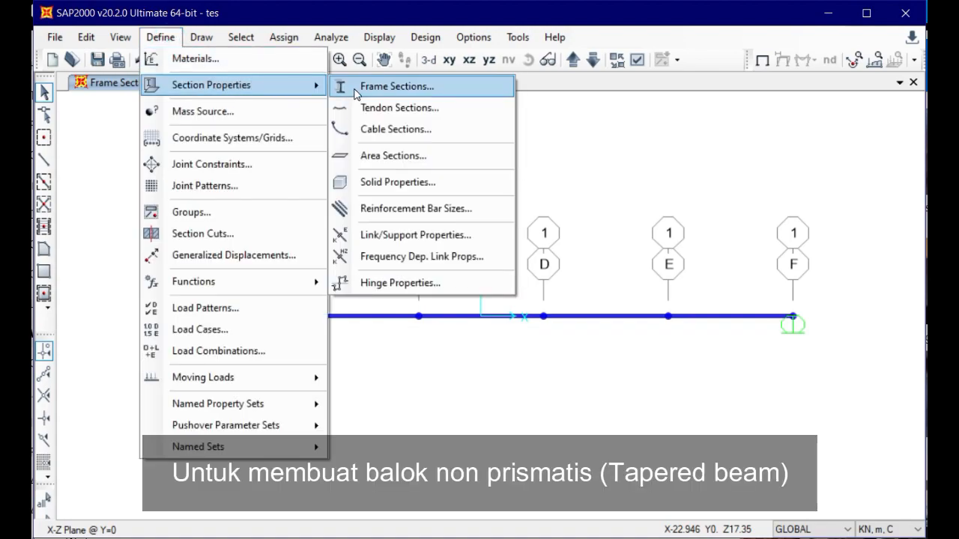
{"action": "left_click", "coordinate": [395, 86]}
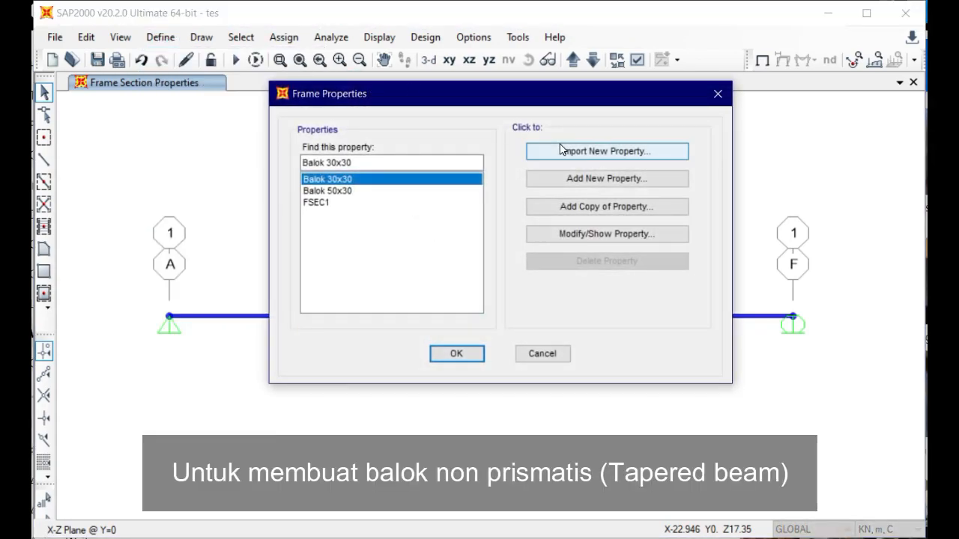
{"action": "left_click", "coordinate": [593, 180]}
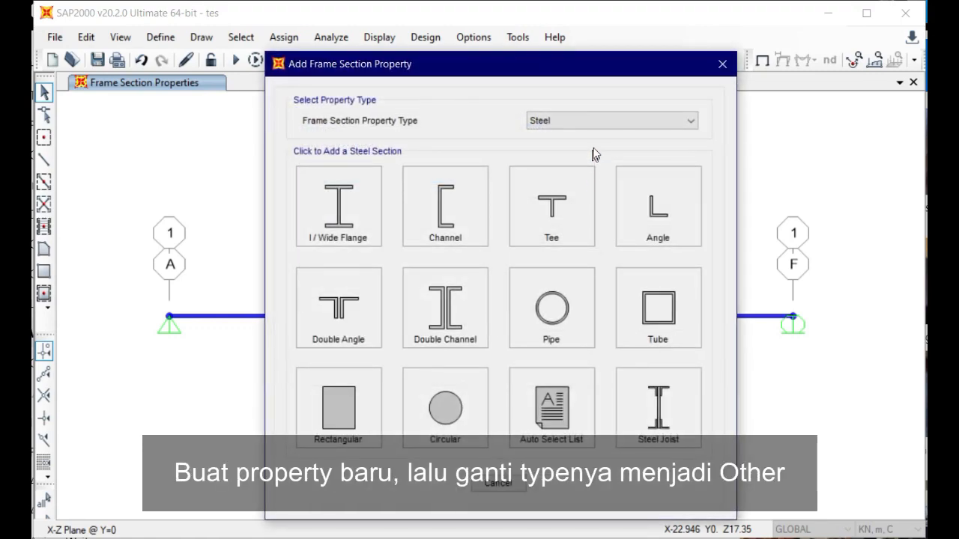
{"action": "left_click", "coordinate": [593, 122]}
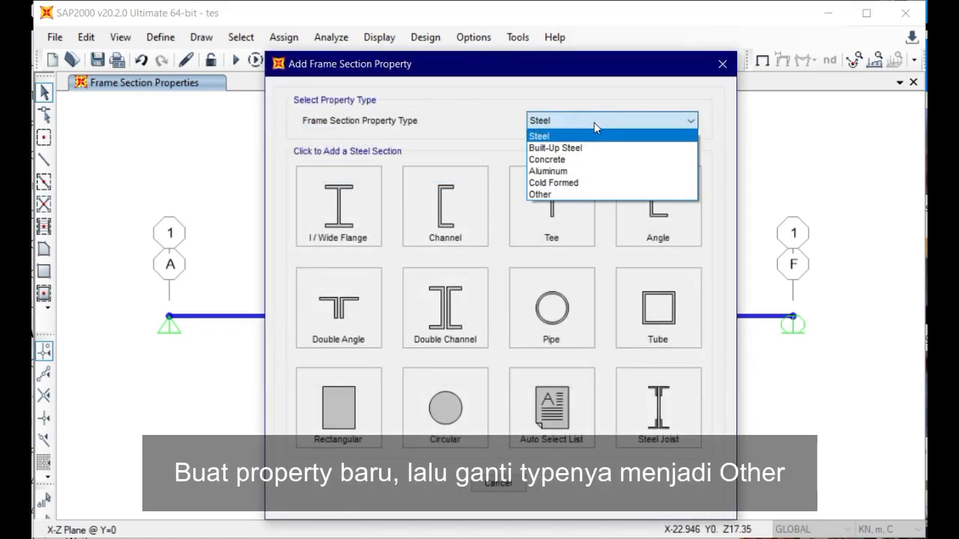
{"action": "left_click", "coordinate": [570, 196]}
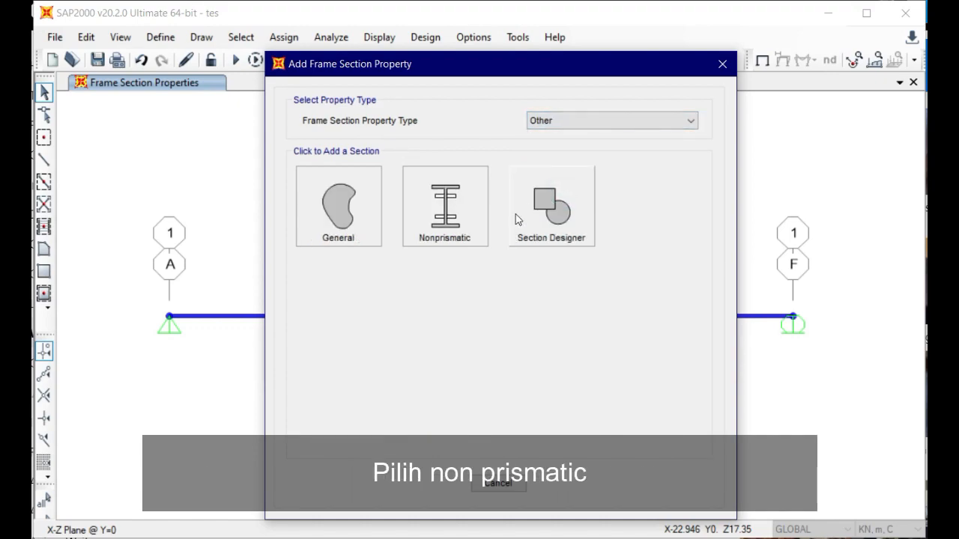
{"action": "left_click", "coordinate": [440, 204]}
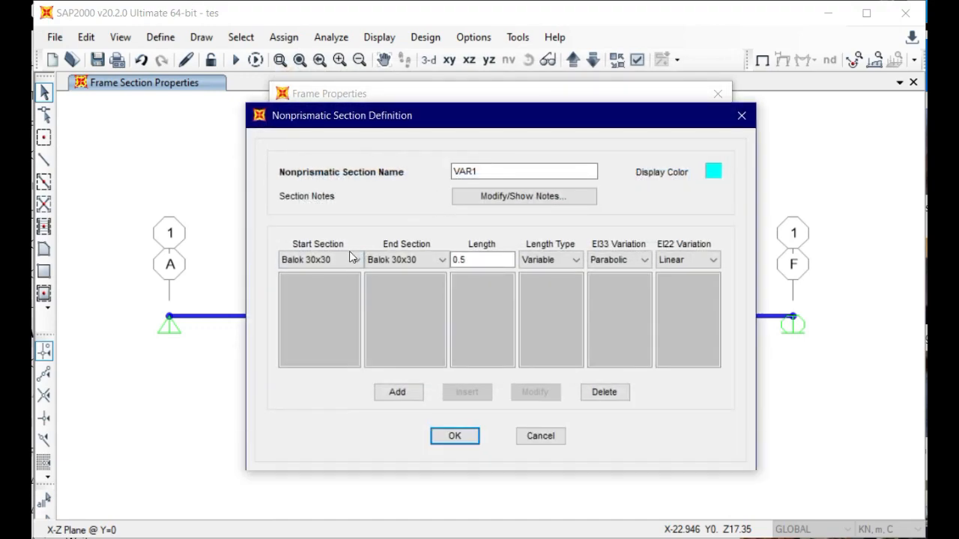
Set the nonprismatic start section to Balok 30x30 and the end section to Balok 50x30.
{"action": "left_click", "coordinate": [342, 260]}
{"action": "left_click", "coordinate": [339, 261]}
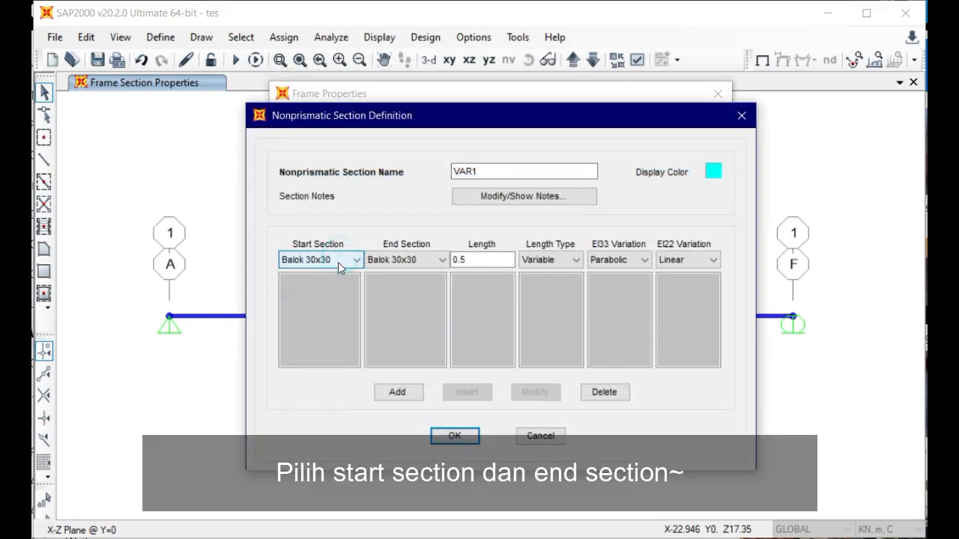
{"action": "left_click", "coordinate": [338, 263]}
{"action": "left_click", "coordinate": [331, 272]}
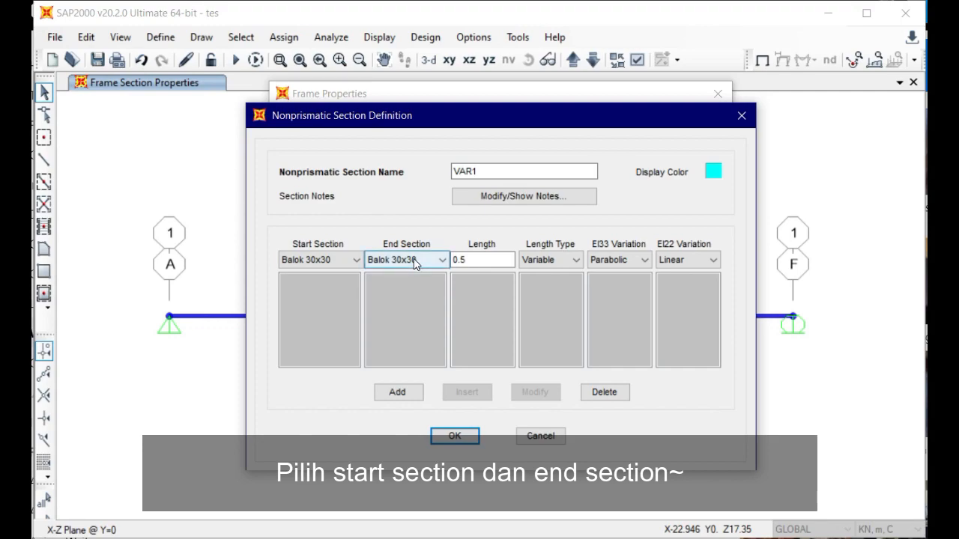
{"action": "left_click", "coordinate": [415, 262]}
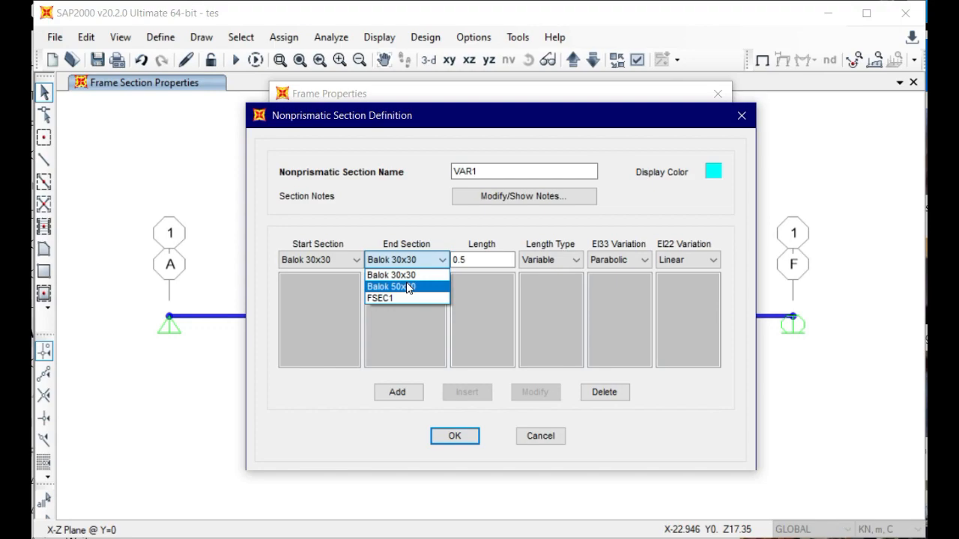
{"action": "left_click", "coordinate": [407, 287]}
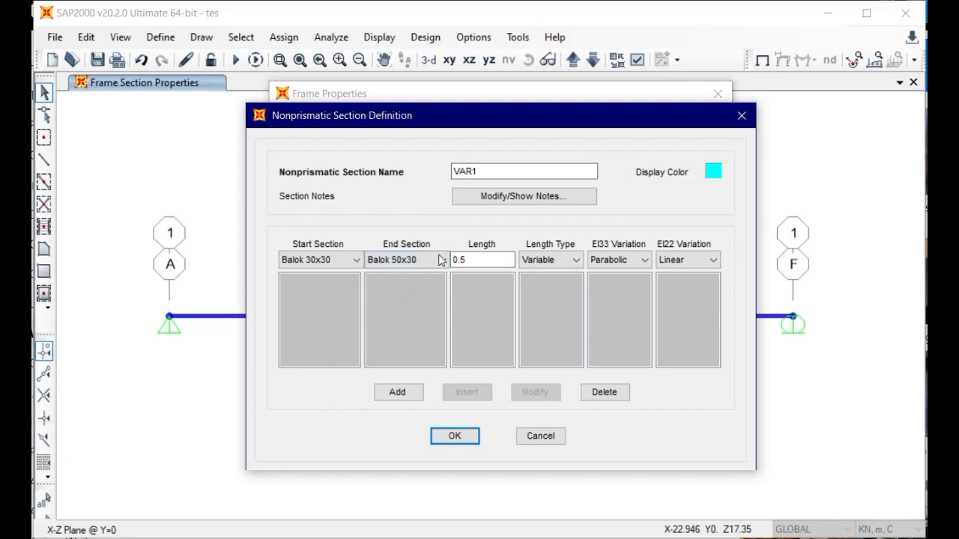
Examine the length type, EI33 variation and EI22 variation options of the nonprismatic section.
{"action": "left_click", "coordinate": [488, 260]}
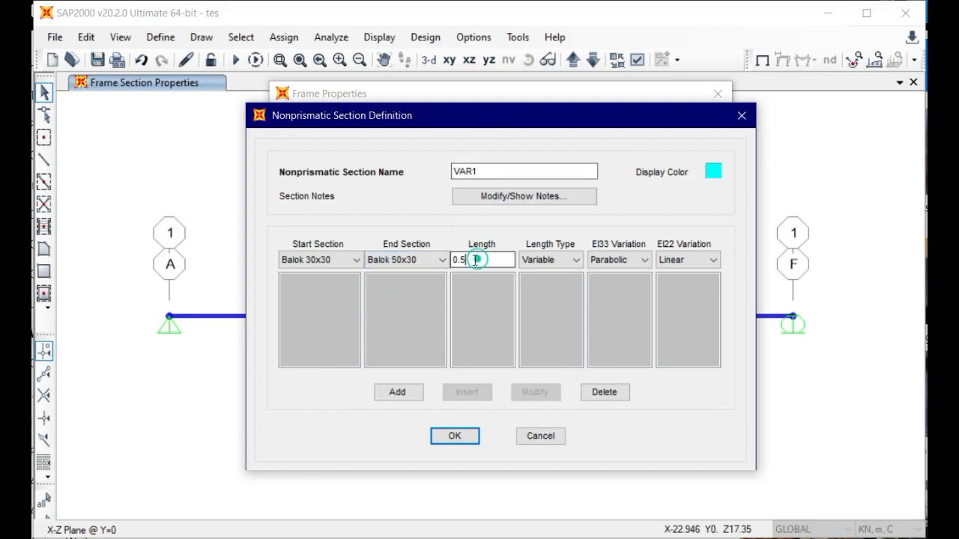
{"action": "left_click", "coordinate": [542, 267]}
{"action": "left_click", "coordinate": [542, 274]}
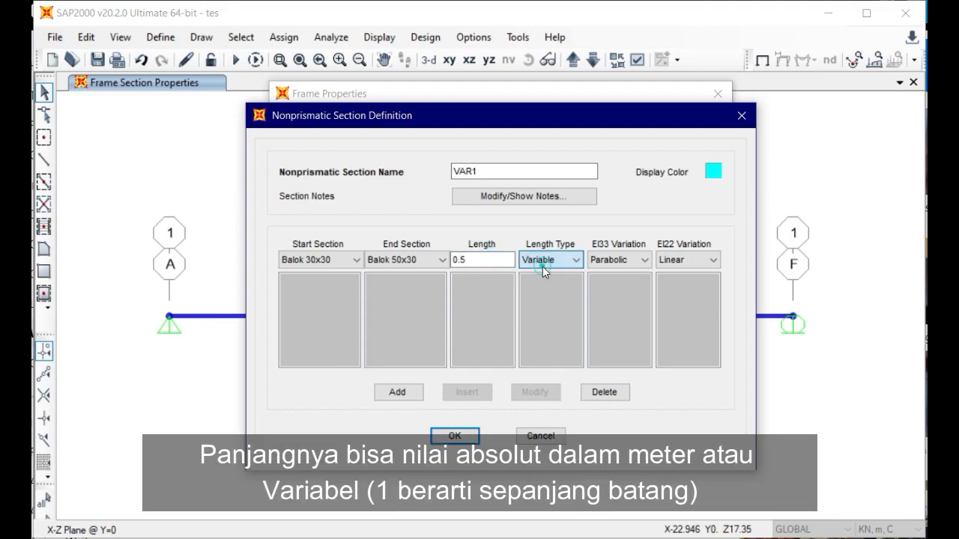
{"action": "left_click", "coordinate": [614, 262]}
{"action": "left_click", "coordinate": [619, 264]}
{"action": "left_click", "coordinate": [620, 264]}
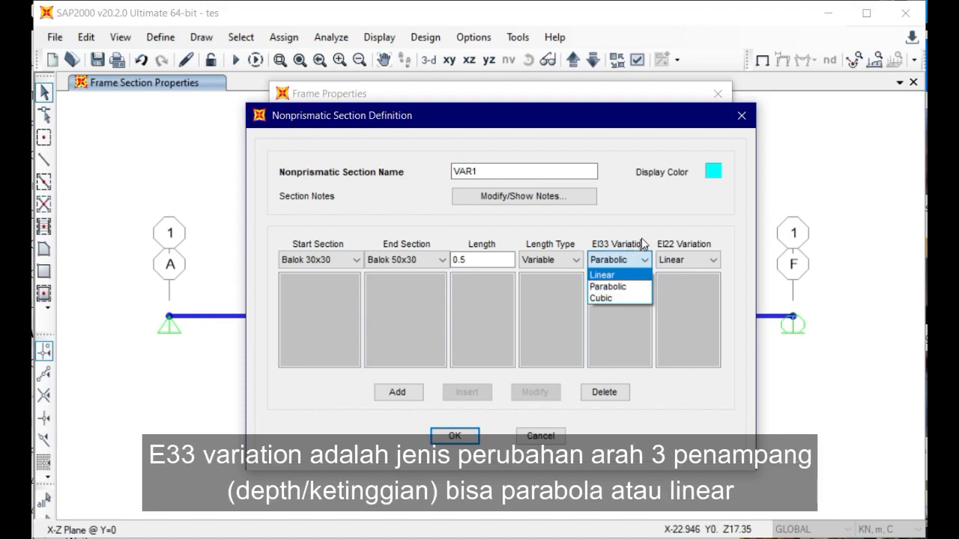
{"action": "left_click", "coordinate": [639, 244]}
{"action": "left_click", "coordinate": [668, 255]}
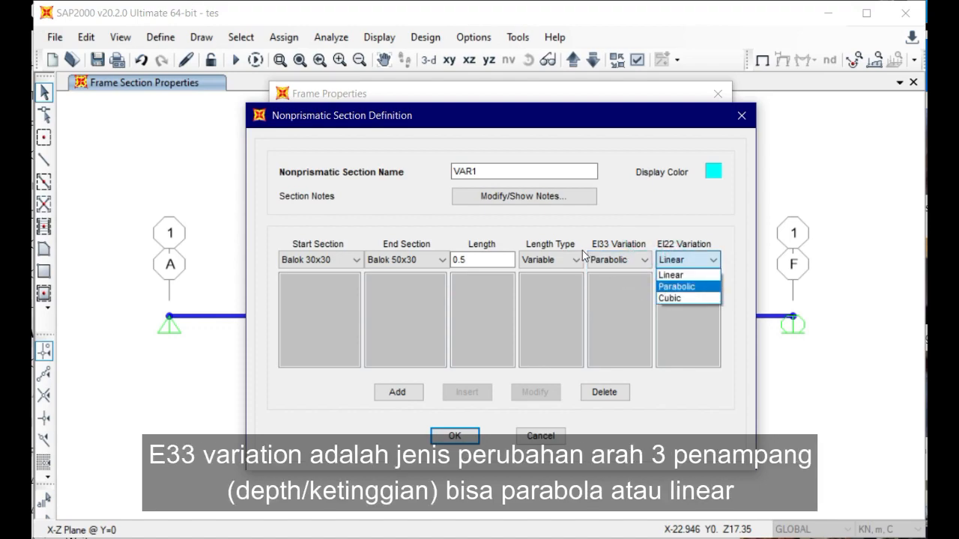
{"action": "left_click", "coordinate": [541, 255]}
Set the variable length to 1 and add the segment with parabolic EI33 and linear EI22 variation.
{"action": "left_click", "coordinate": [482, 260]}
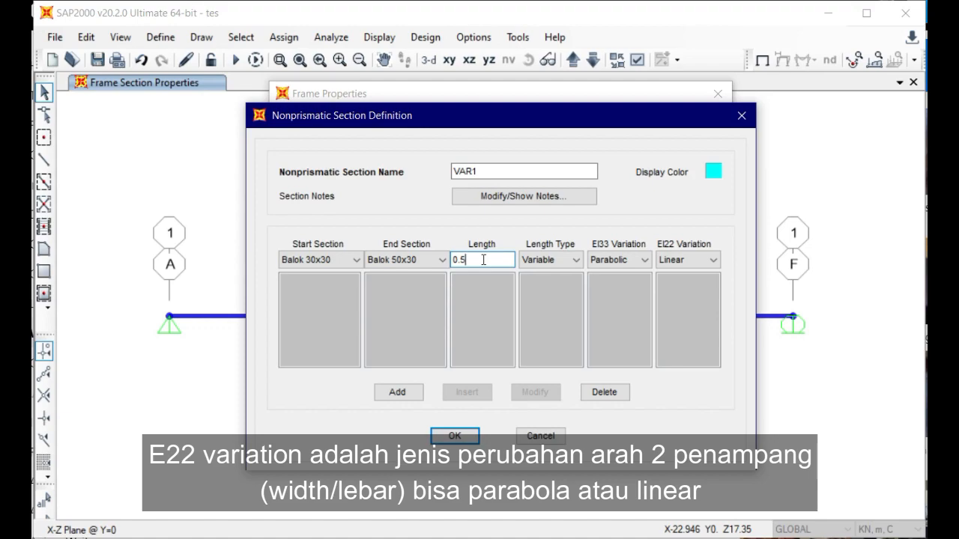
{"action": "key", "text": "BackSpace"}
{"action": "key", "text": "BackSpace"}
{"action": "key", "text": "BackSpace"}
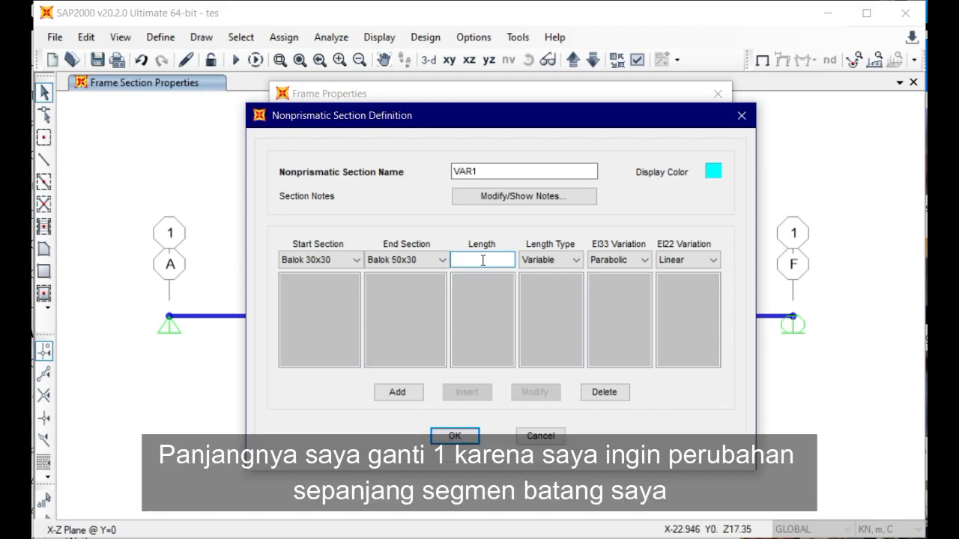
{"action": "type", "text": "1"}
{"action": "left_click", "coordinate": [400, 392]}
Name the nonprismatic section "30 to 50", keep its EI22 variation Linear, and save the definition.
{"action": "double_click", "coordinate": [488, 172]}
{"action": "type", "text": "30 to 50"}
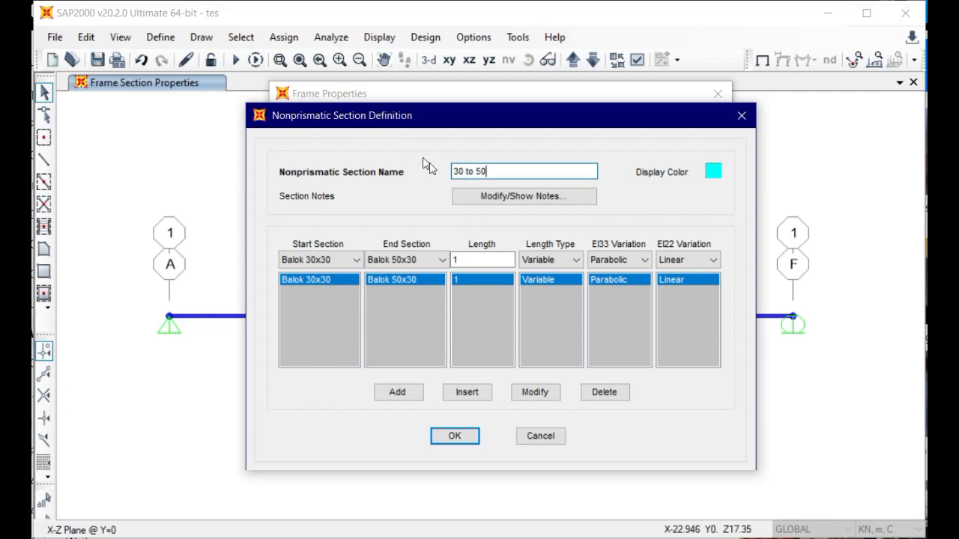
{"action": "left_click", "coordinate": [694, 262]}
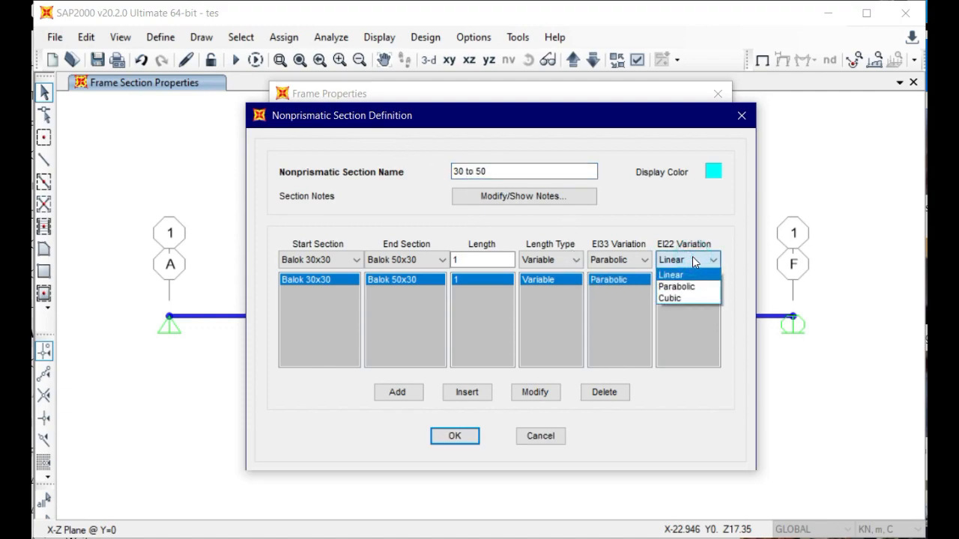
{"action": "left_click", "coordinate": [693, 258]}
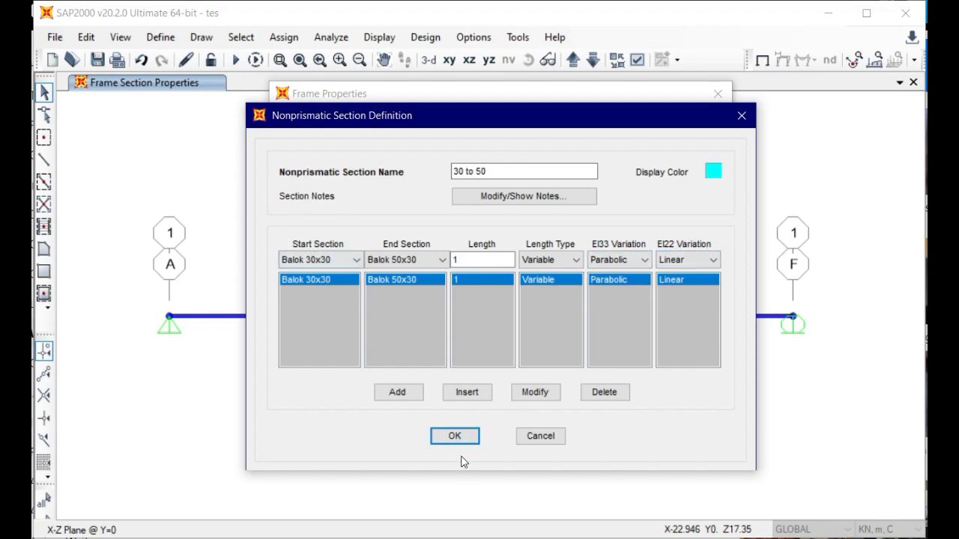
{"action": "left_click", "coordinate": [454, 435]}
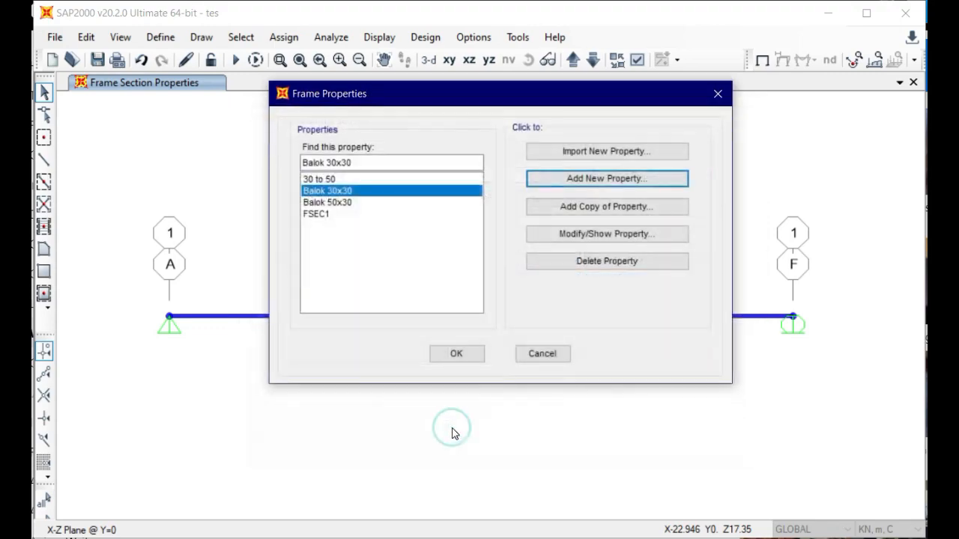
Start another nonprismatic section with start section Balok 50x30 and end section Balok 30x30, and set its length to 1.
{"action": "left_click", "coordinate": [353, 179]}
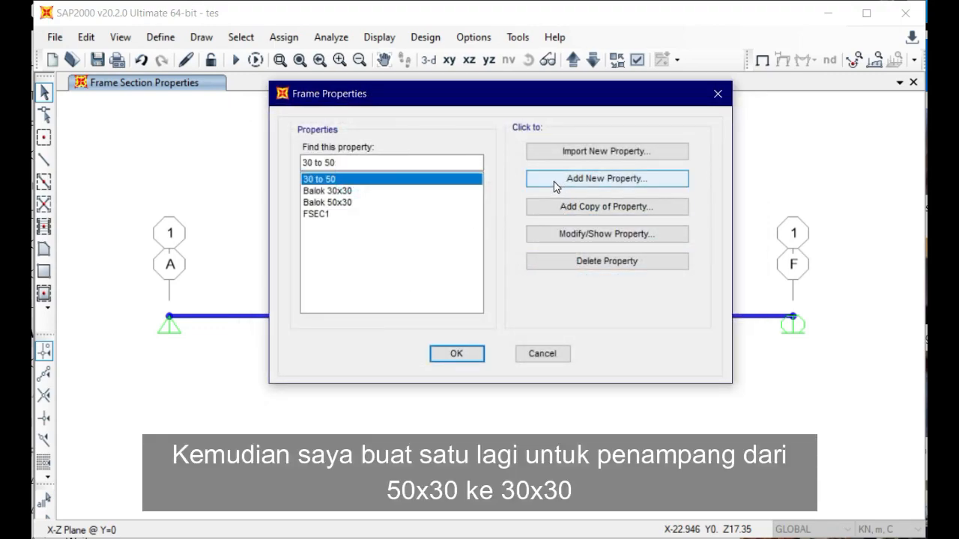
{"action": "left_click", "coordinate": [554, 181]}
{"action": "left_click", "coordinate": [433, 214]}
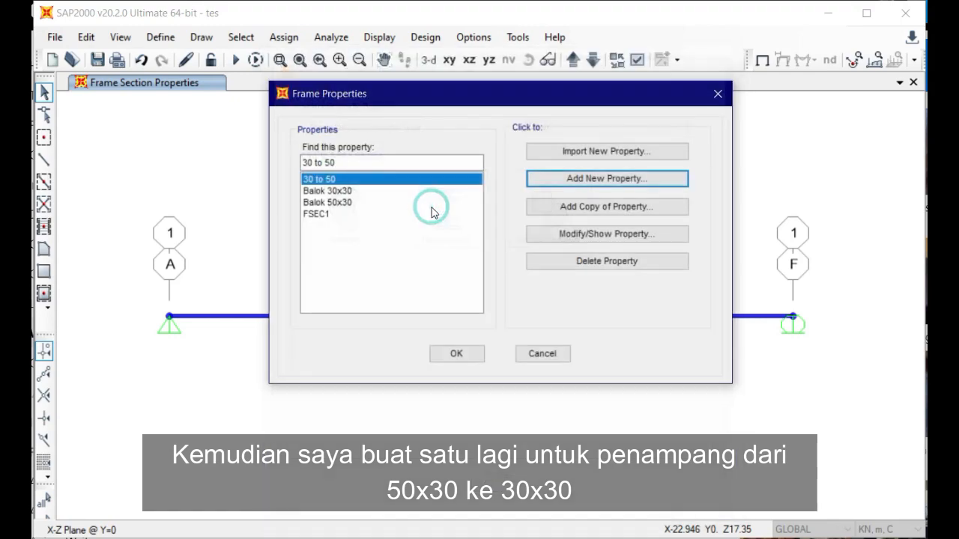
{"action": "left_click", "coordinate": [350, 260]}
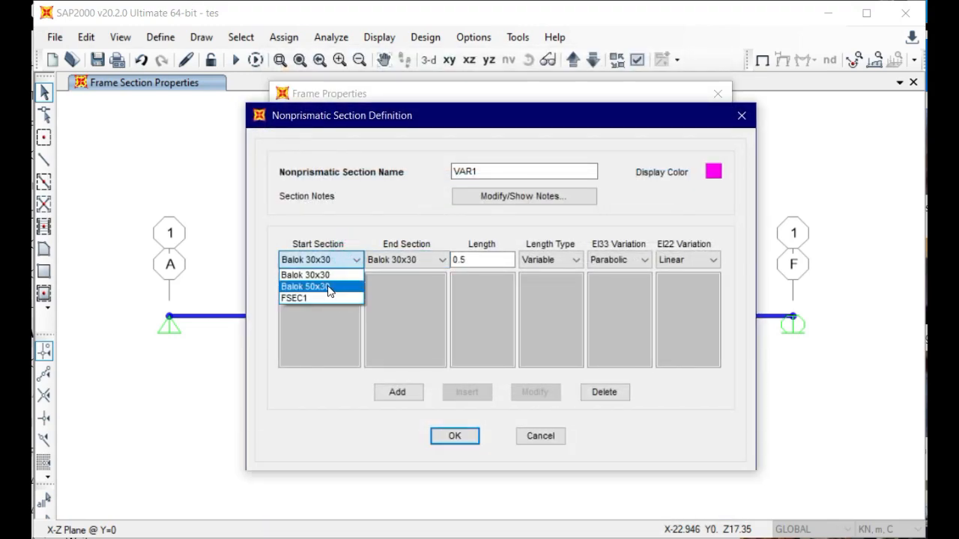
{"action": "left_click", "coordinate": [322, 286]}
{"action": "left_click", "coordinate": [474, 260]}
{"action": "double_click", "coordinate": [474, 260]}
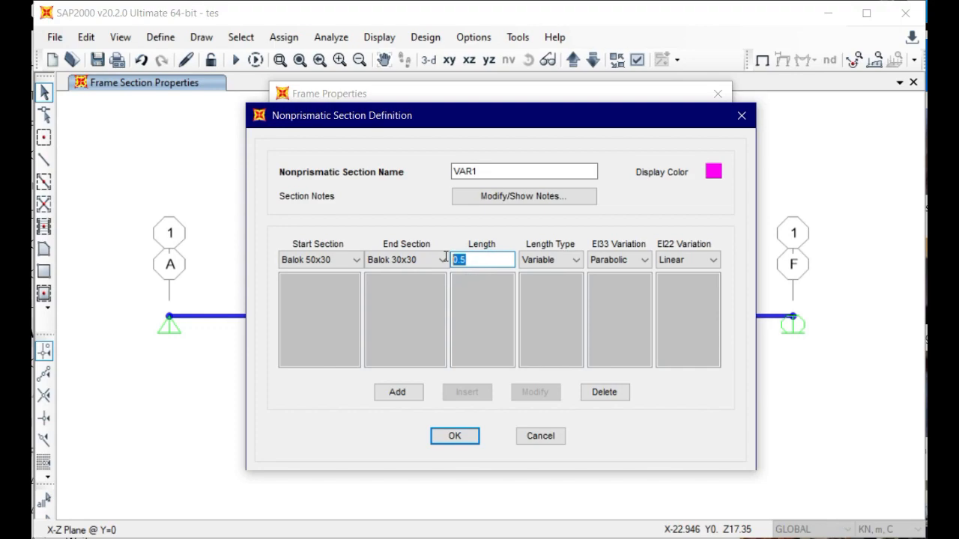
{"action": "type", "text": "1"}
Name the nonprismatic section "50 to 30", add its variable-length segment with parabolic EI33 and linear EI22 variation, and save the section definitions.
{"action": "left_click_drag", "start_coordinate": [510, 170], "coordinate": [433, 168]}
{"action": "type", "text": "5"}
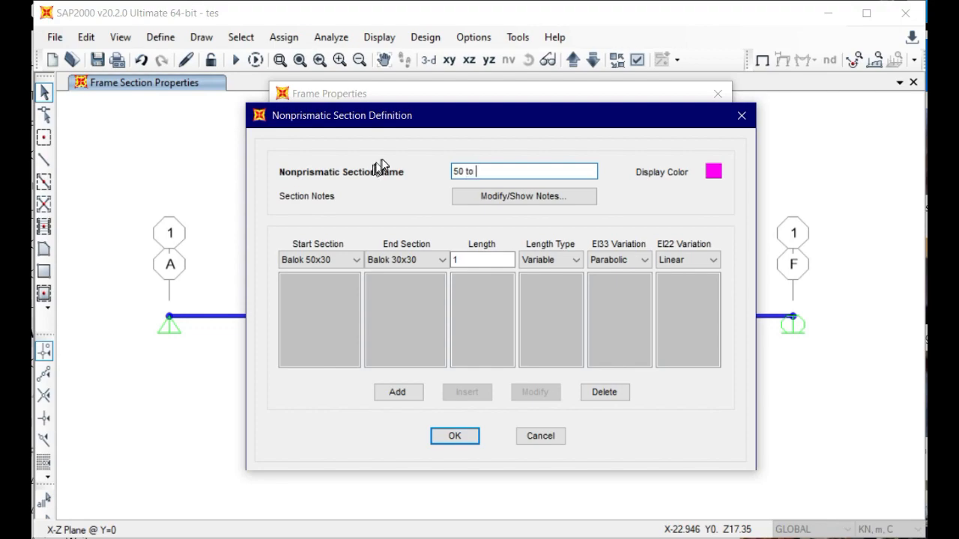
{"action": "type", "text": "0 to 30"}
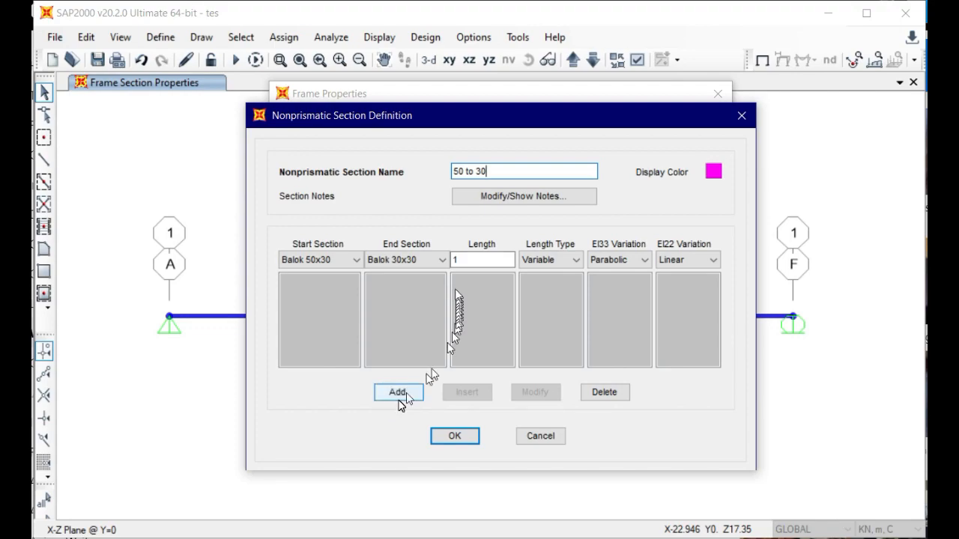
{"action": "left_click", "coordinate": [398, 395]}
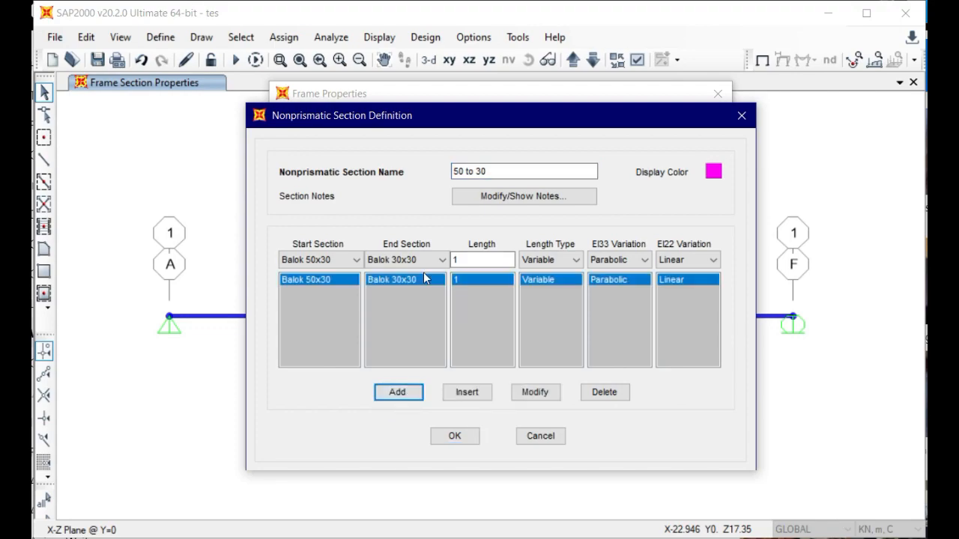
{"action": "left_click", "coordinate": [463, 441]}
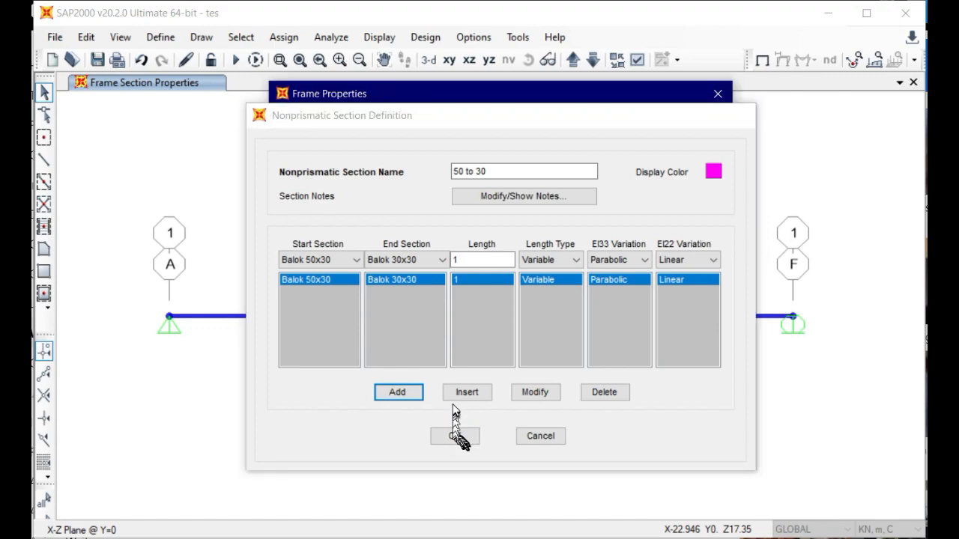
{"action": "left_click", "coordinate": [449, 355]}
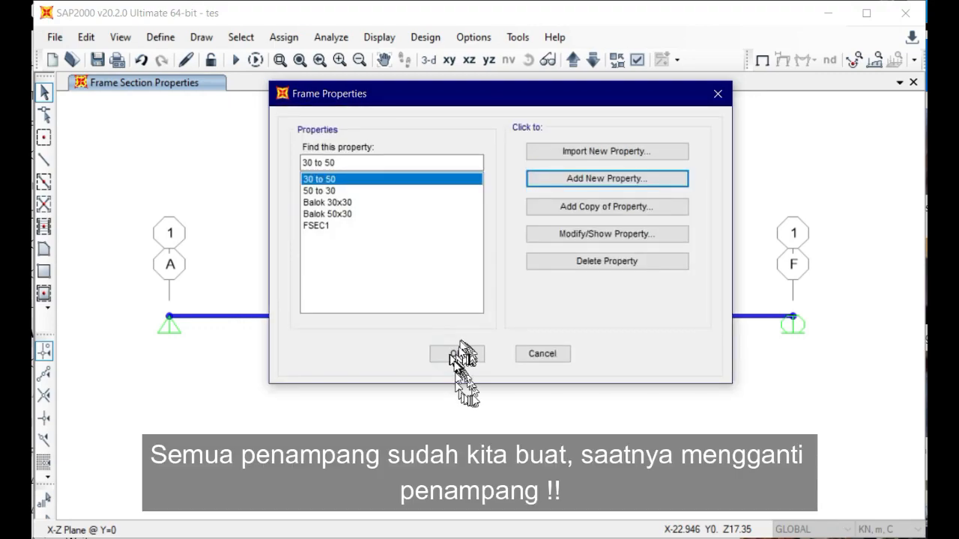
{"action": "left_click", "coordinate": [455, 363]}
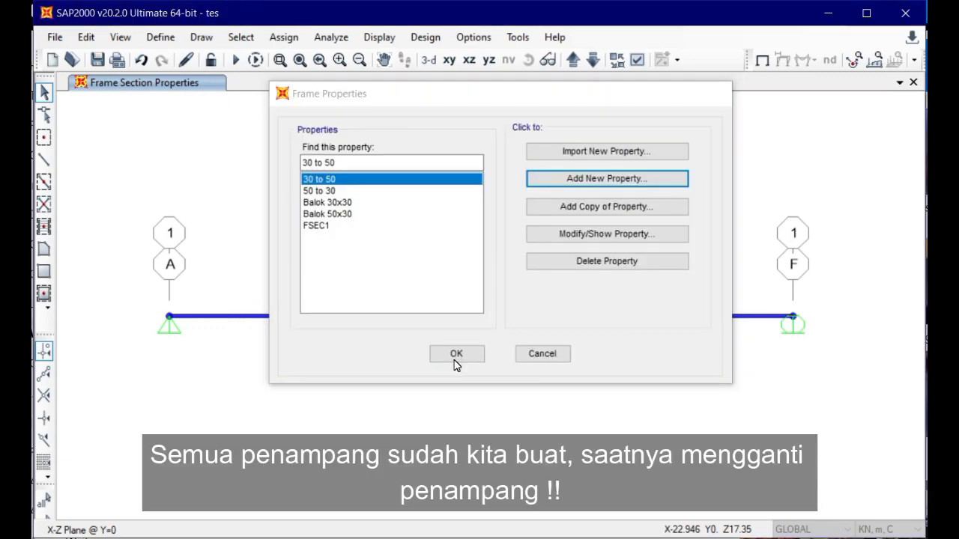
Assign the "30 to 50" section to the frame between grid lines A and B.
{"action": "left_click", "coordinate": [248, 316]}
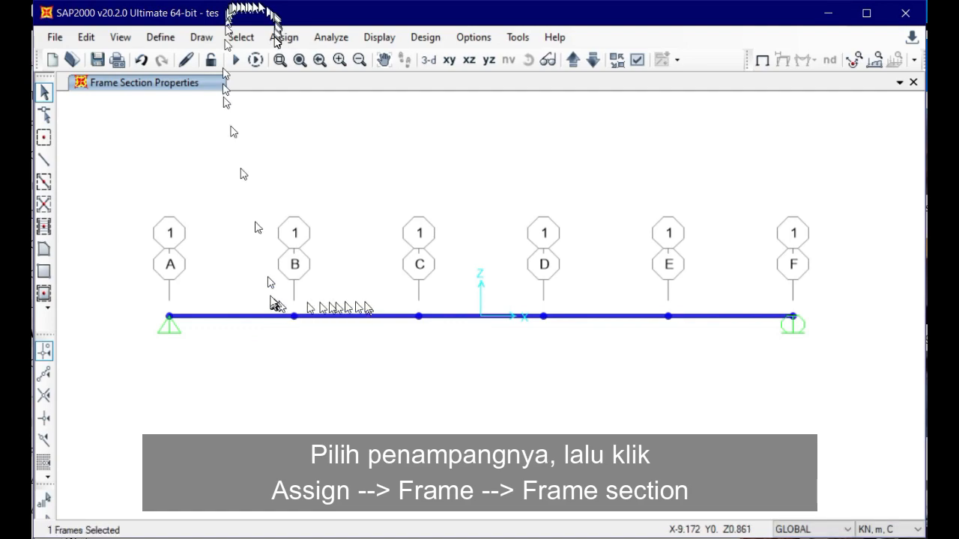
{"action": "left_click", "coordinate": [275, 40]}
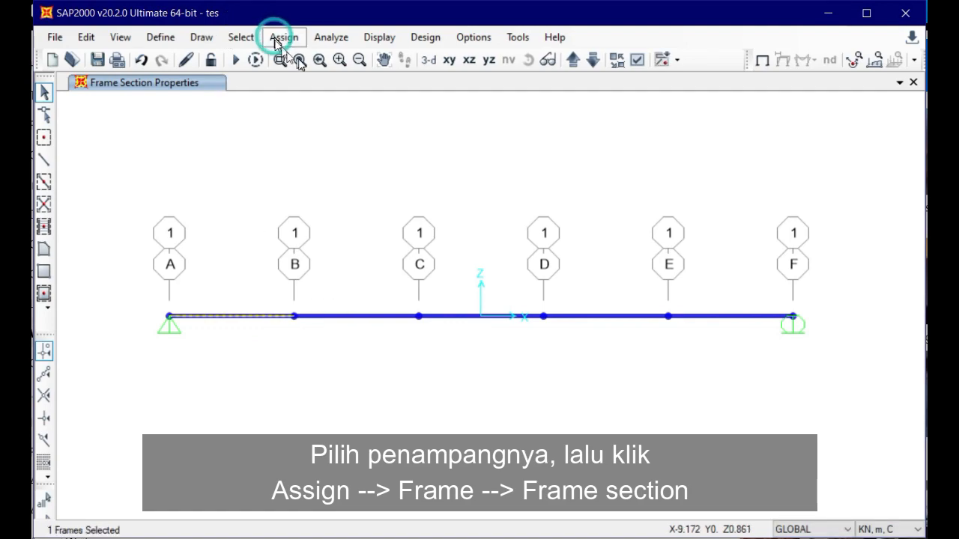
{"action": "mouse_move", "coordinate": [360, 88]}
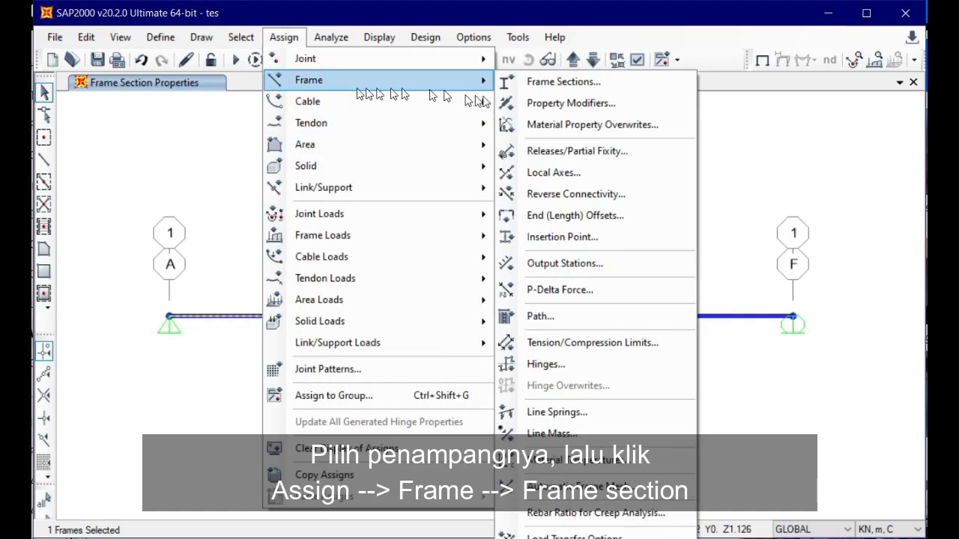
{"action": "left_click", "coordinate": [541, 85]}
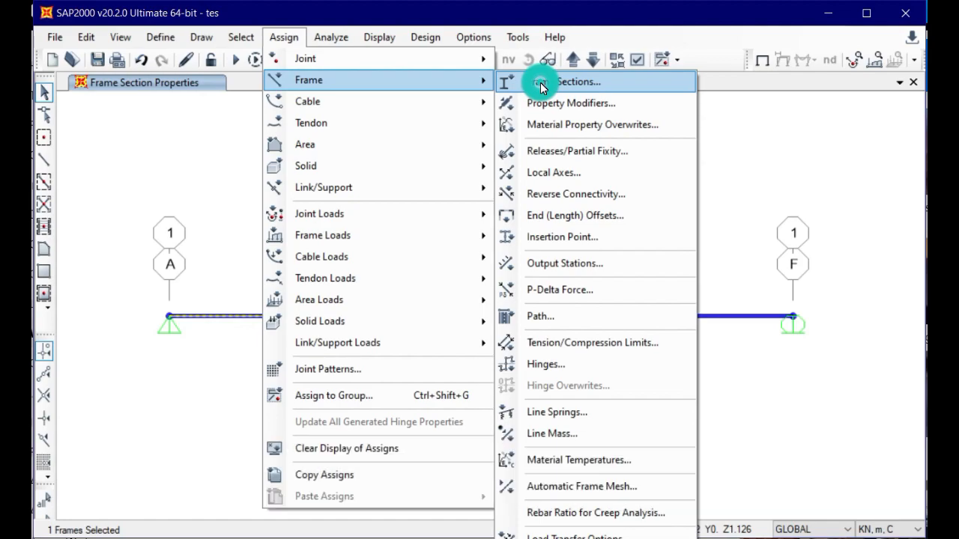
{"action": "left_click", "coordinate": [409, 129]}
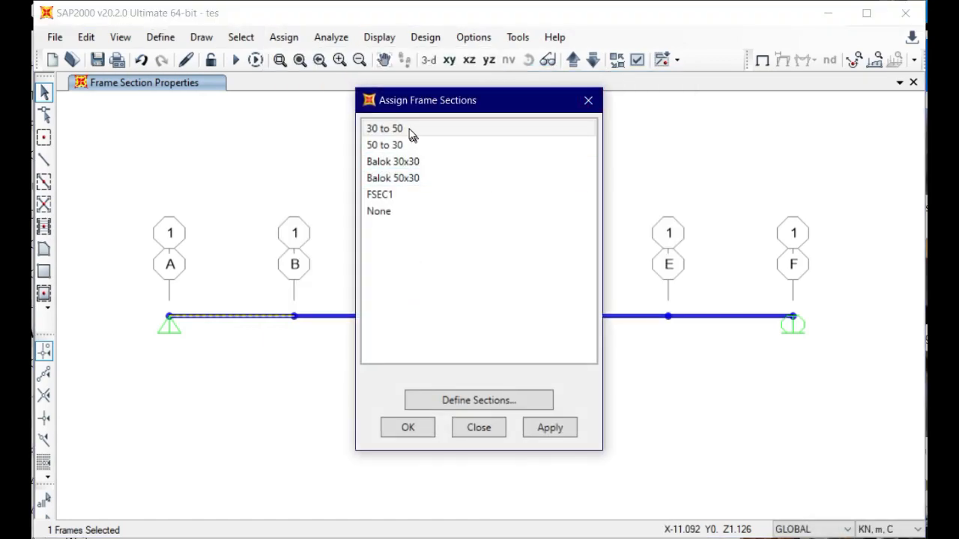
{"action": "left_click", "coordinate": [406, 426]}
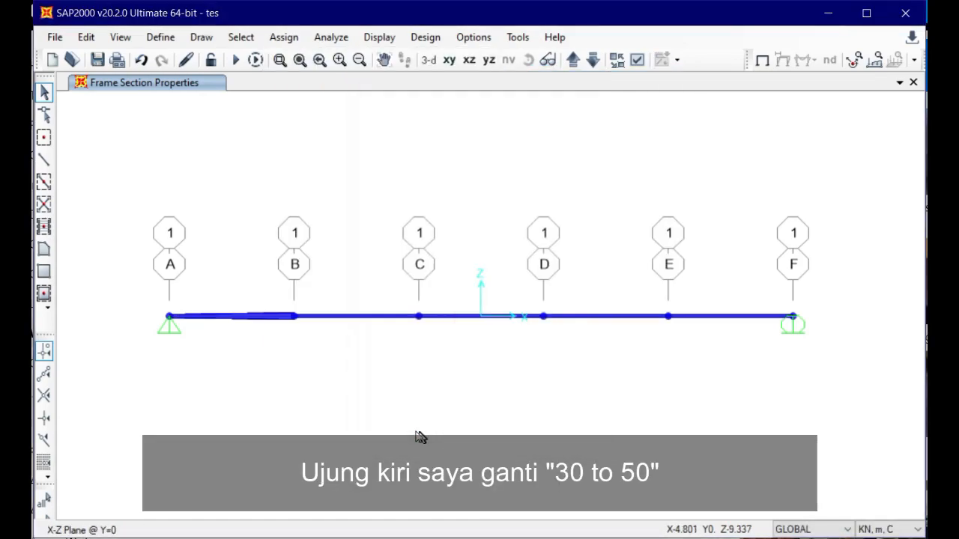
Assign the Balok 50x30 section to the three middle frames between grid lines B and E.
{"action": "left_click", "coordinate": [322, 315]}
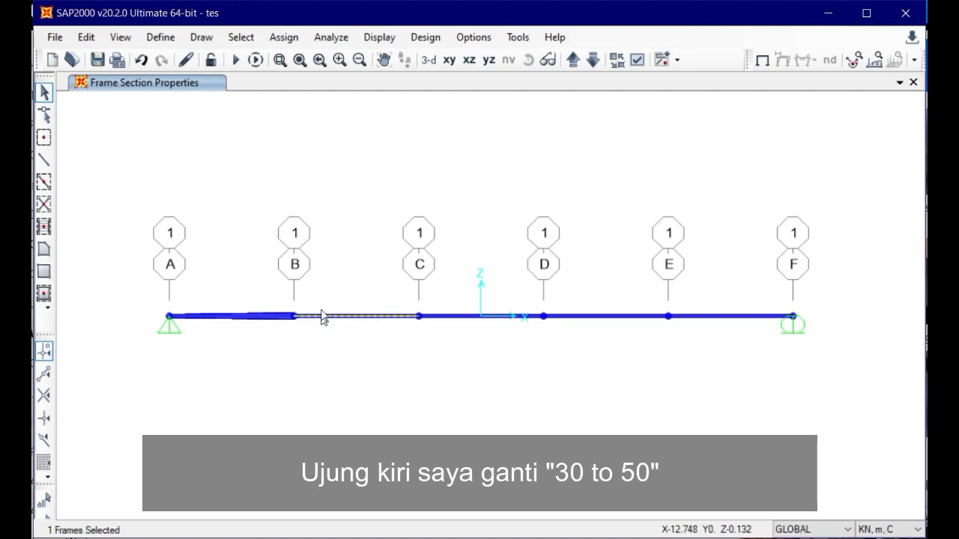
{"action": "left_click_drag", "start_coordinate": [597, 374], "coordinate": [349, 268]}
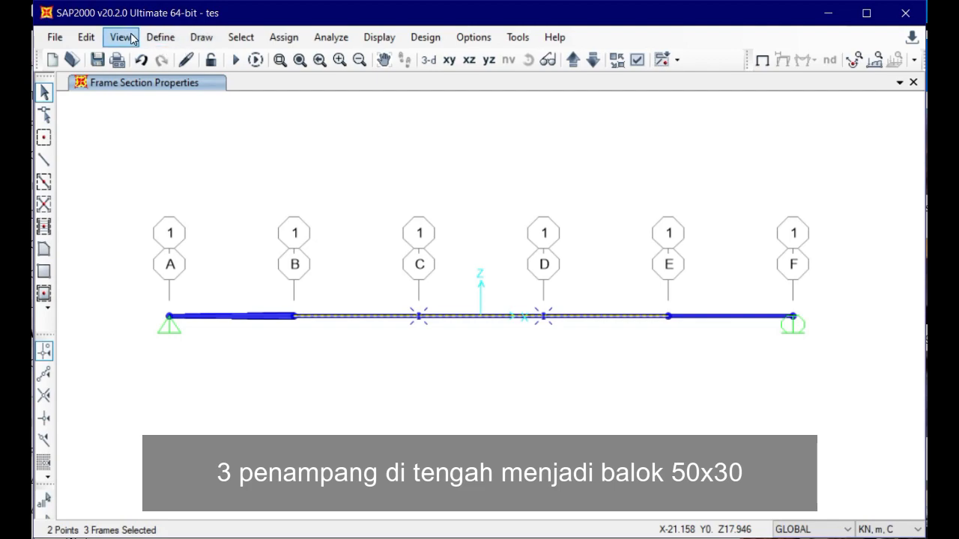
{"action": "left_click", "coordinate": [283, 36]}
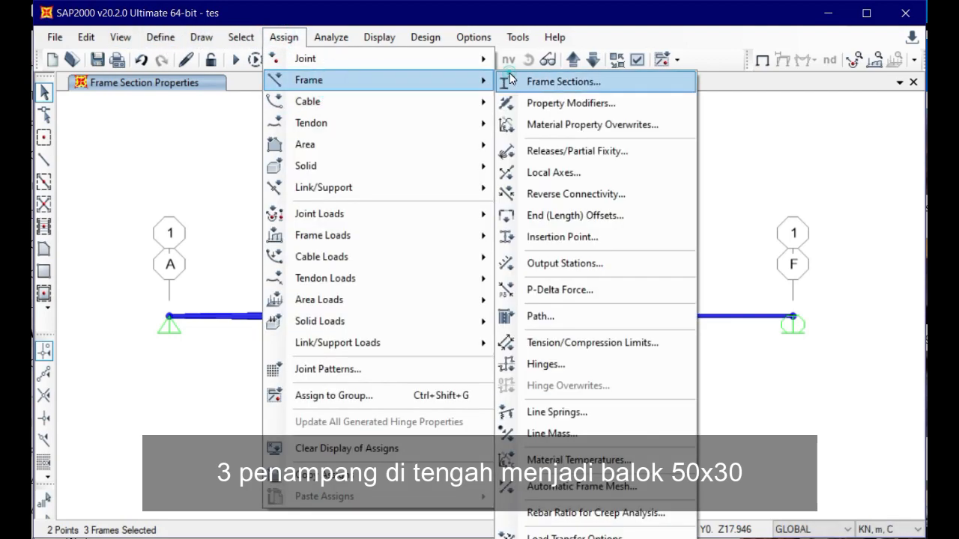
{"action": "left_click", "coordinate": [510, 81]}
{"action": "left_click", "coordinate": [403, 178]}
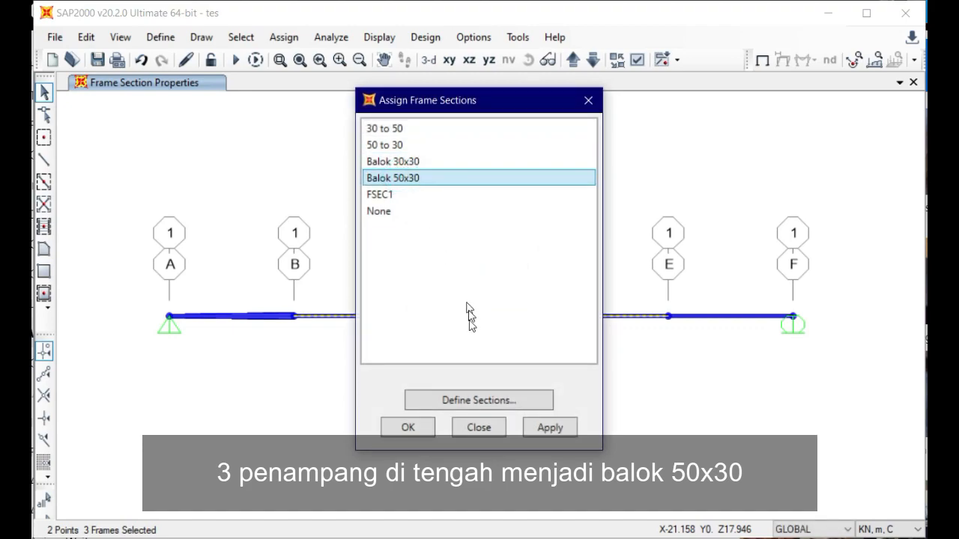
{"action": "left_click", "coordinate": [391, 438]}
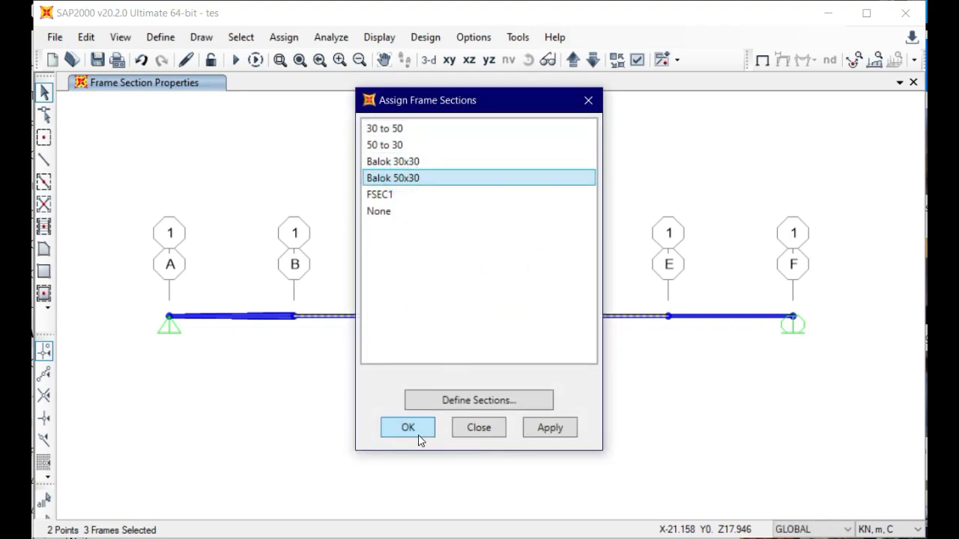
{"action": "left_click", "coordinate": [420, 441]}
Assign the "50 to 30" section with default parameters to the frame between grid lines E and F.
{"action": "left_click", "coordinate": [718, 315]}
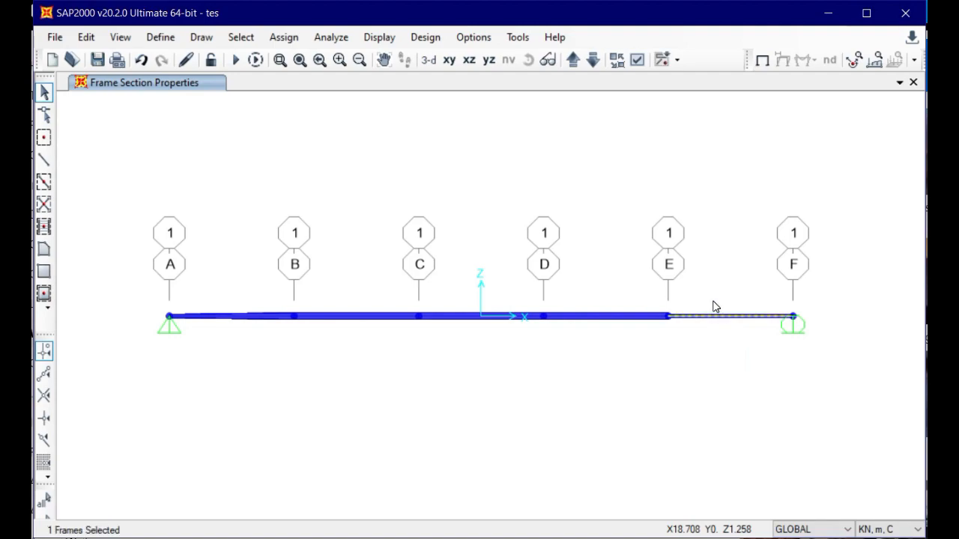
{"action": "left_click", "coordinate": [274, 41]}
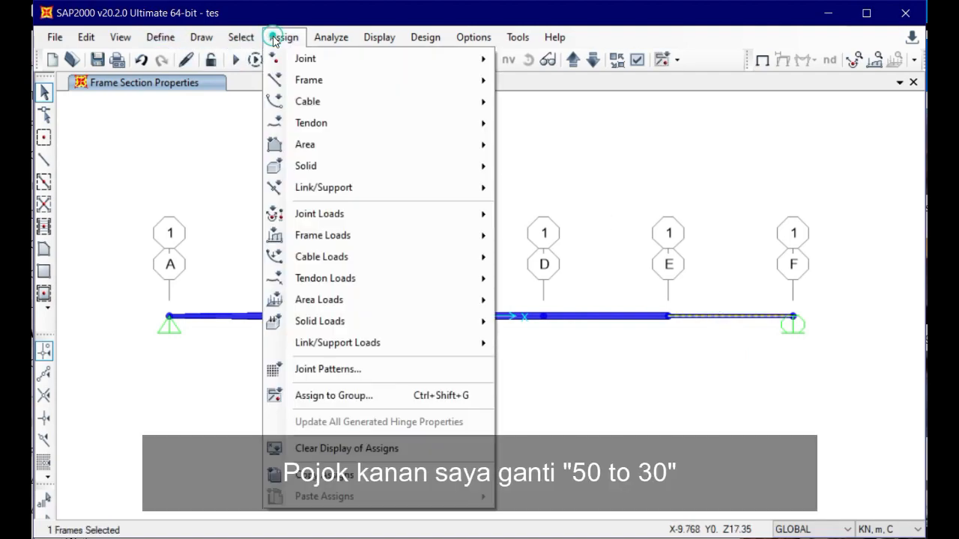
{"action": "mouse_move", "coordinate": [328, 89]}
{"action": "left_click", "coordinate": [532, 88]}
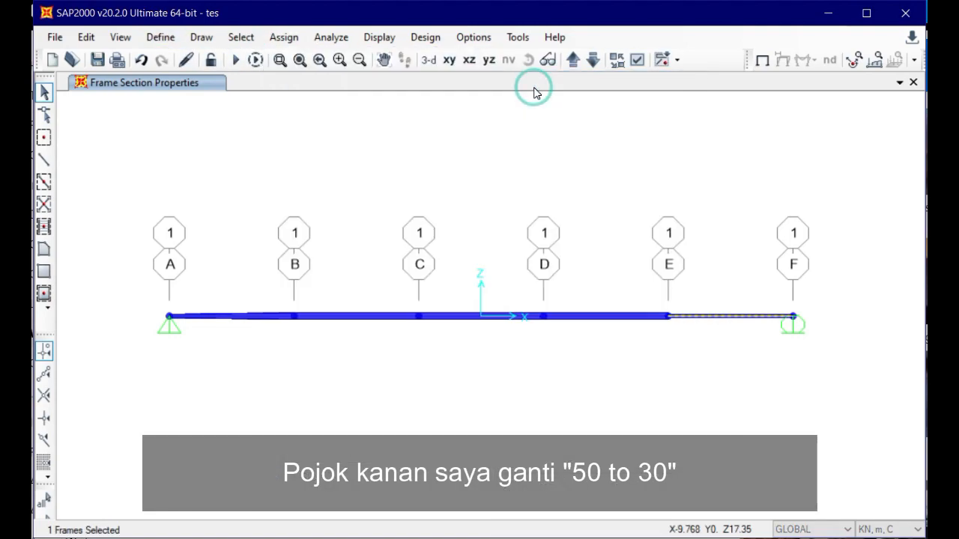
{"action": "left_click", "coordinate": [456, 144]}
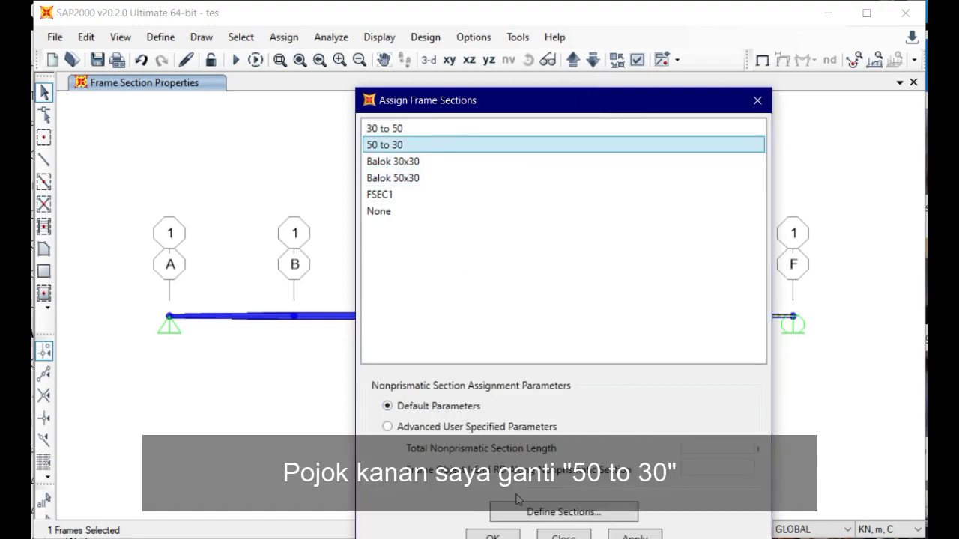
{"action": "left_click", "coordinate": [496, 536]}
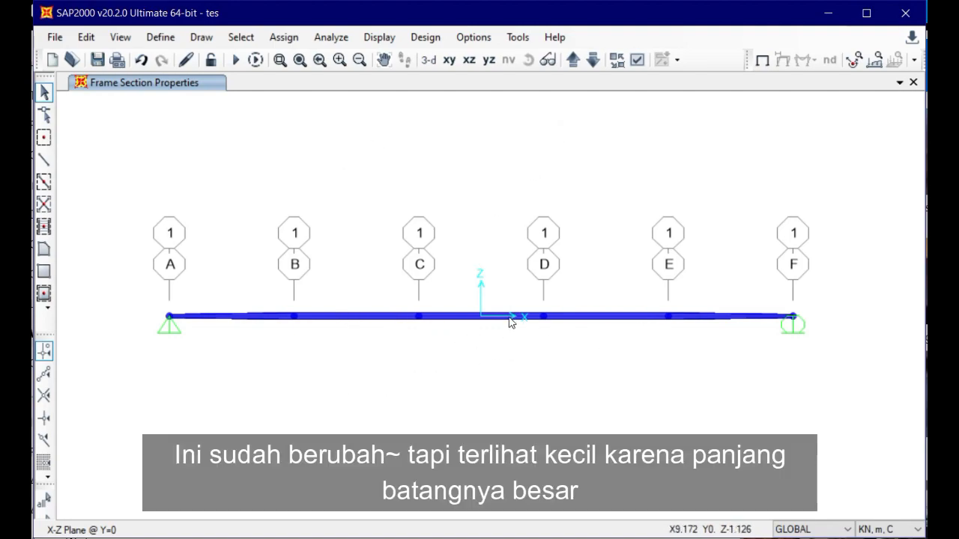
{"action": "left_click", "coordinate": [266, 317]}
{"action": "left_click", "coordinate": [302, 321]}
Modify the Balok 30x30 rectangular section, setting both its depth and its width to 1 m.
{"action": "left_click", "coordinate": [158, 37]}
{"action": "mouse_move", "coordinate": [248, 85]}
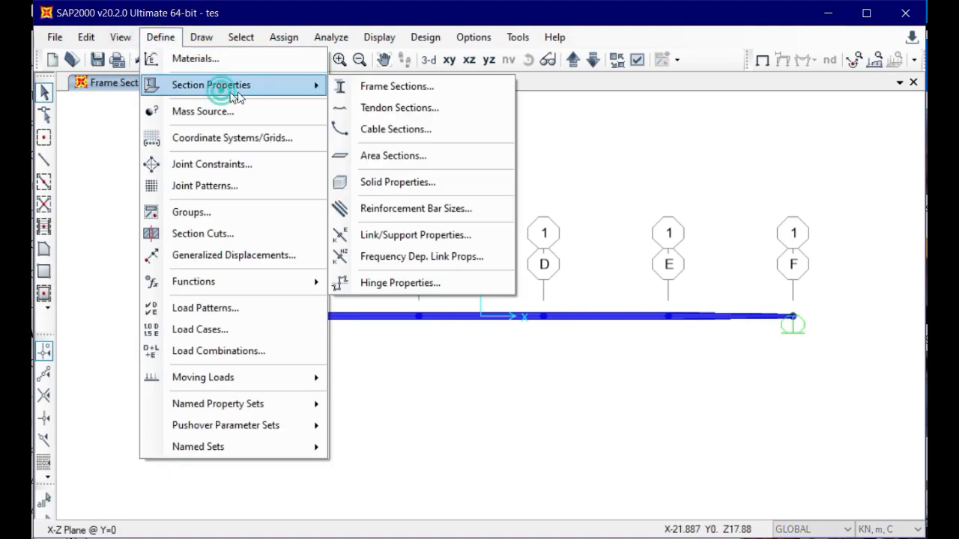
{"action": "left_click", "coordinate": [379, 95]}
{"action": "left_click", "coordinate": [379, 192]}
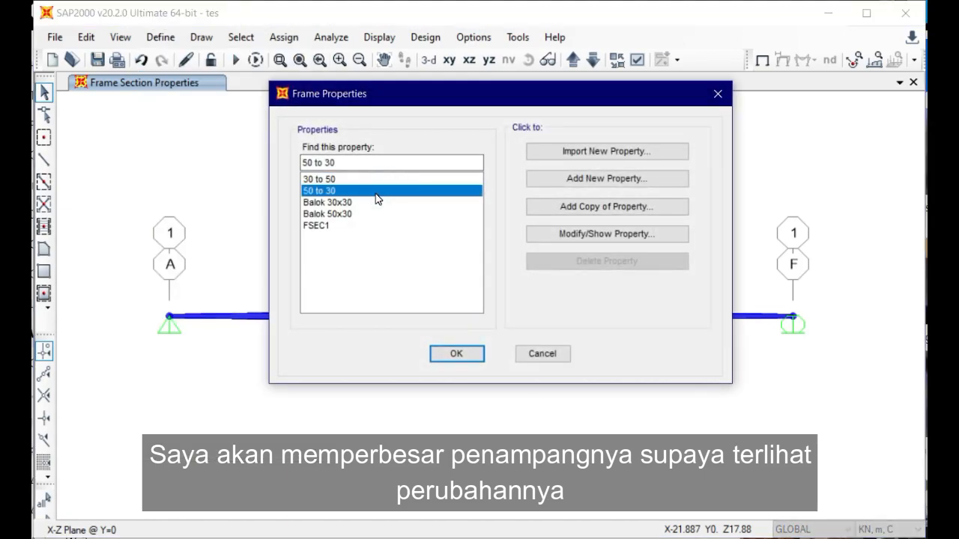
{"action": "left_click", "coordinate": [374, 202]}
{"action": "left_click", "coordinate": [564, 235]}
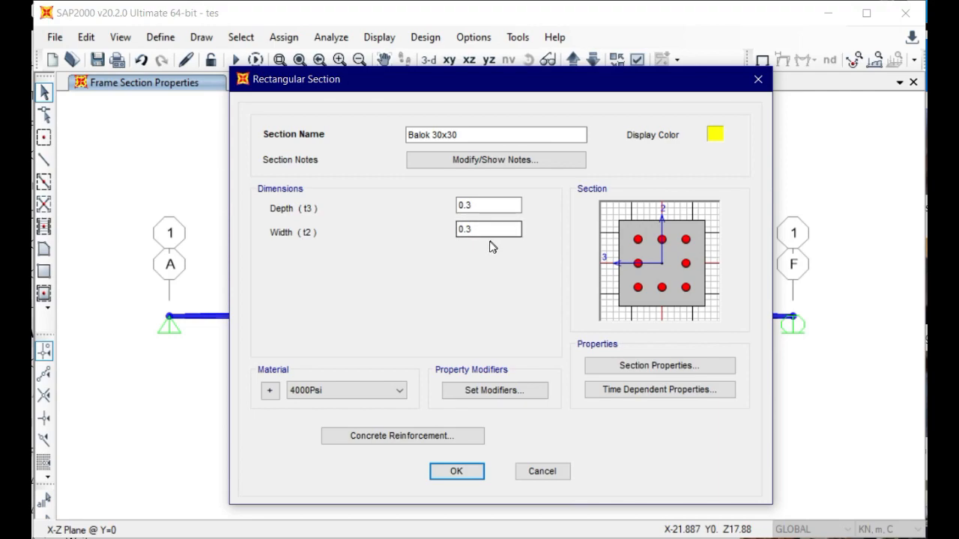
{"action": "left_click_drag", "start_coordinate": [484, 230], "coordinate": [446, 223]}
{"action": "left_click_drag", "start_coordinate": [483, 233], "coordinate": [450, 228]}
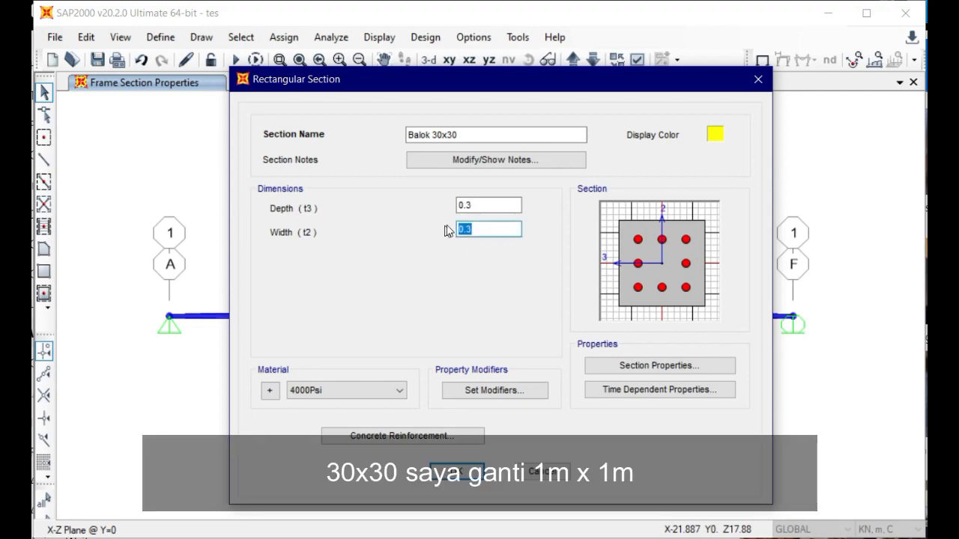
{"action": "type", "text": "1"}
{"action": "left_click_drag", "start_coordinate": [488, 205], "coordinate": [441, 206]}
{"action": "type", "text": "1"}
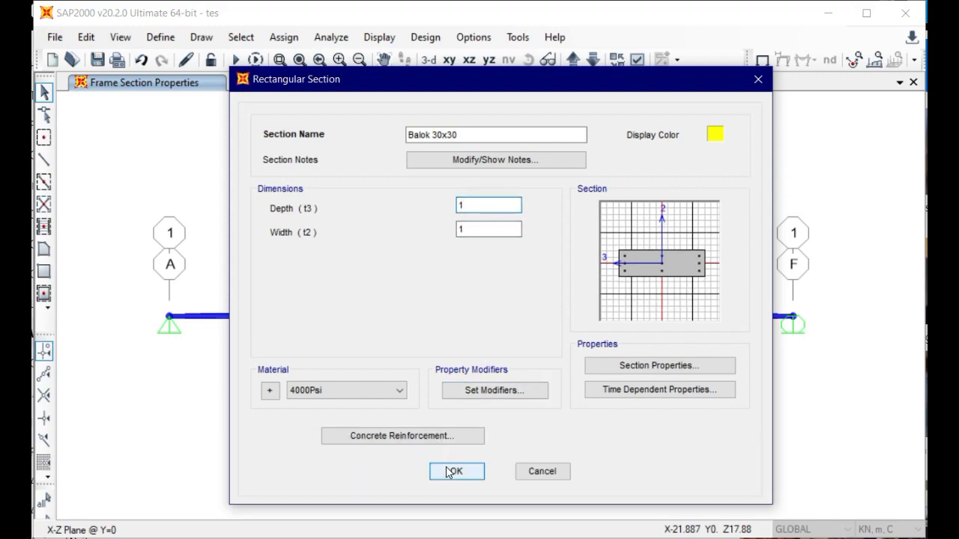
{"action": "left_click", "coordinate": [510, 231]}
{"action": "left_click", "coordinate": [461, 472]}
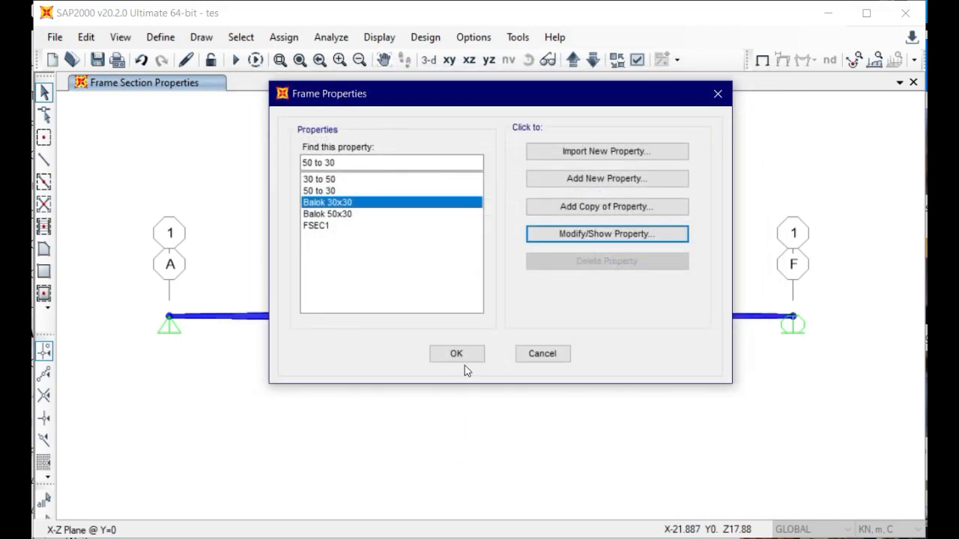
Modify the Balok 50x30 section to a depth of 2 m and a width of 1 m, and save the frame properties.
{"action": "left_click", "coordinate": [408, 213]}
{"action": "left_click", "coordinate": [616, 234]}
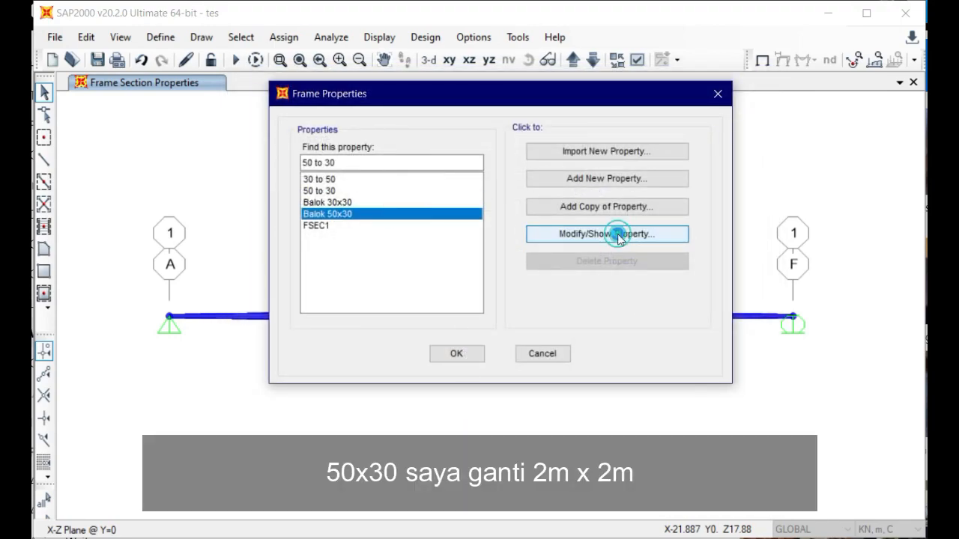
{"action": "double_click", "coordinate": [467, 230]}
{"action": "type", "text": "1"}
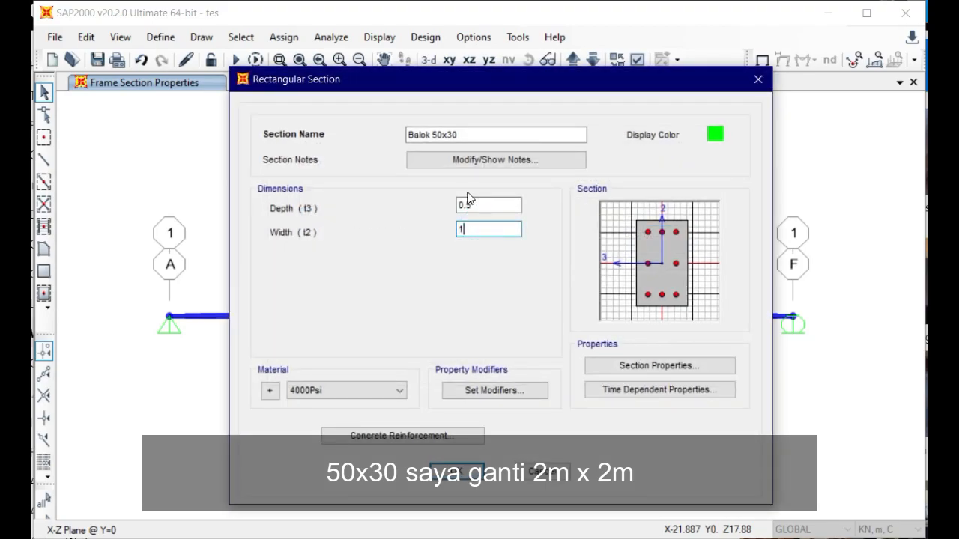
{"action": "double_click", "coordinate": [479, 204]}
{"action": "type", "text": "2"}
{"action": "left_click", "coordinate": [478, 237]}
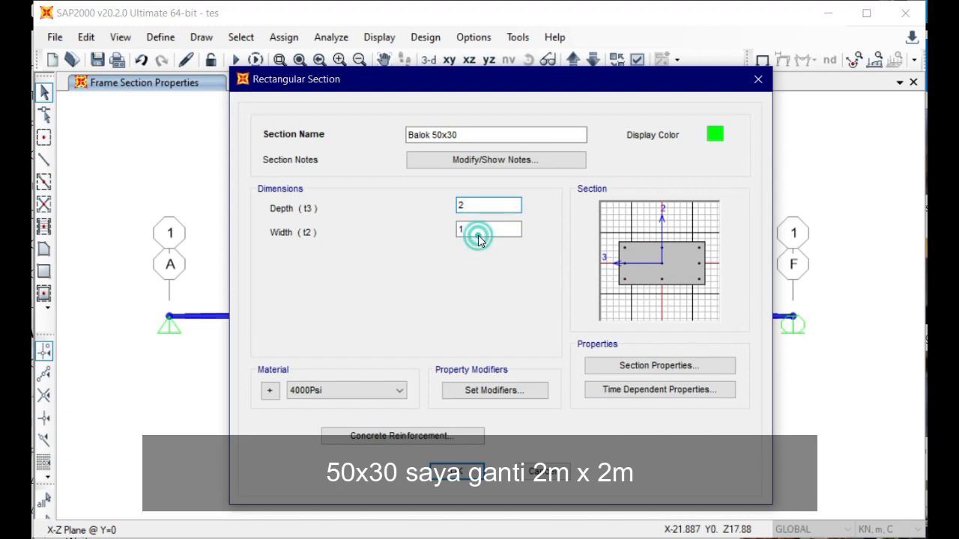
{"action": "left_click", "coordinate": [459, 470]}
{"action": "left_click", "coordinate": [479, 353]}
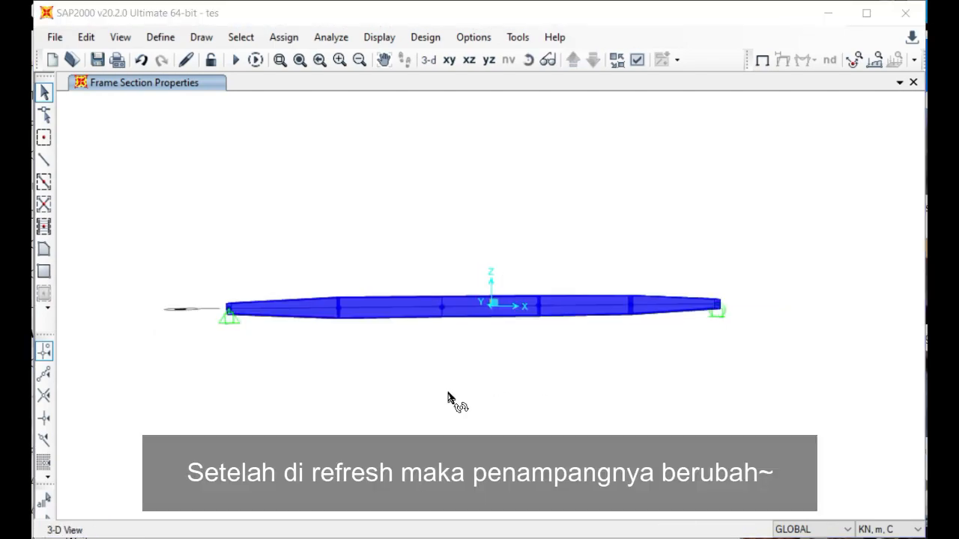
Inspect the tapered beam in 3D and change the general display options to compare its frame sections.
{"action": "left_click_drag", "start_coordinate": [448, 397], "coordinate": [636, 388]}
{"action": "left_click_drag", "start_coordinate": [547, 405], "coordinate": [377, 380]}
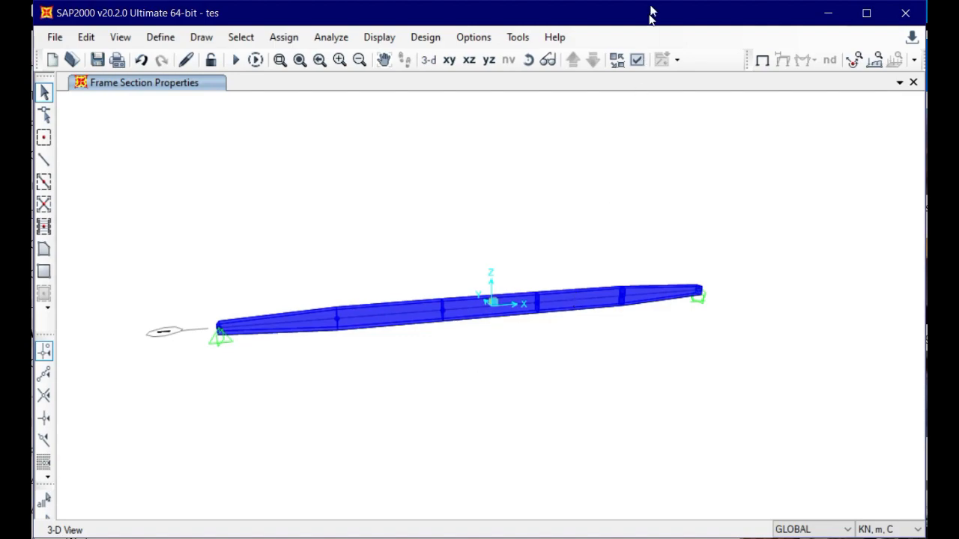
{"action": "left_click", "coordinate": [636, 61]}
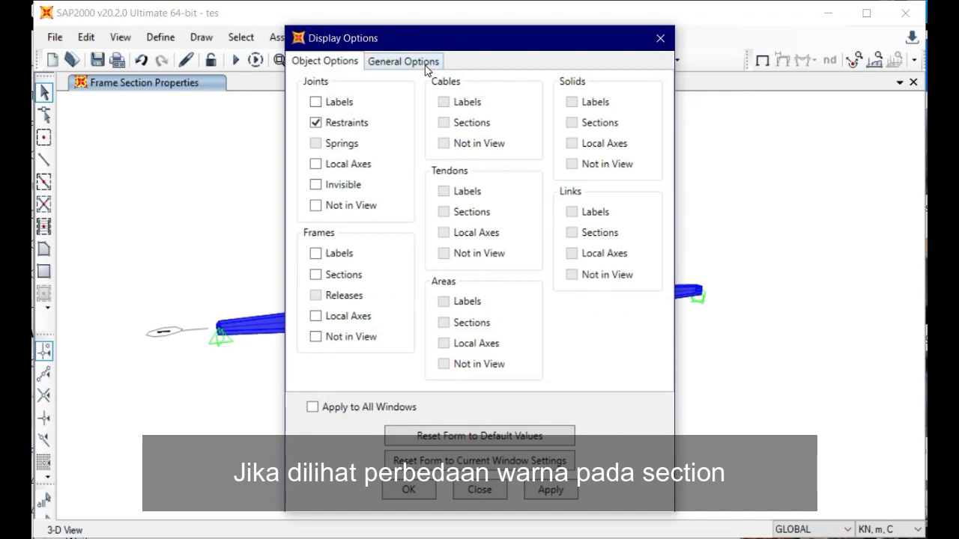
{"action": "left_click", "coordinate": [404, 61]}
{"action": "left_click", "coordinate": [347, 124]}
{"action": "left_click", "coordinate": [409, 489]}
{"action": "scroll", "coordinate": [422, 300], "scroll_direction": "down", "scroll_amount": 3}
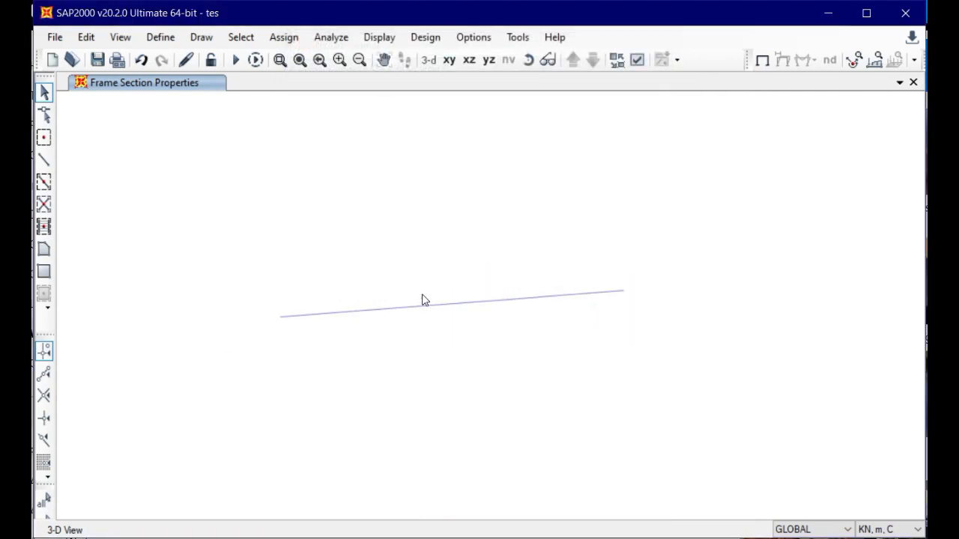
{"action": "scroll", "coordinate": [426, 296], "scroll_direction": "up", "scroll_amount": 6}
{"action": "scroll", "coordinate": [425, 302], "scroll_direction": "down", "scroll_amount": 4}
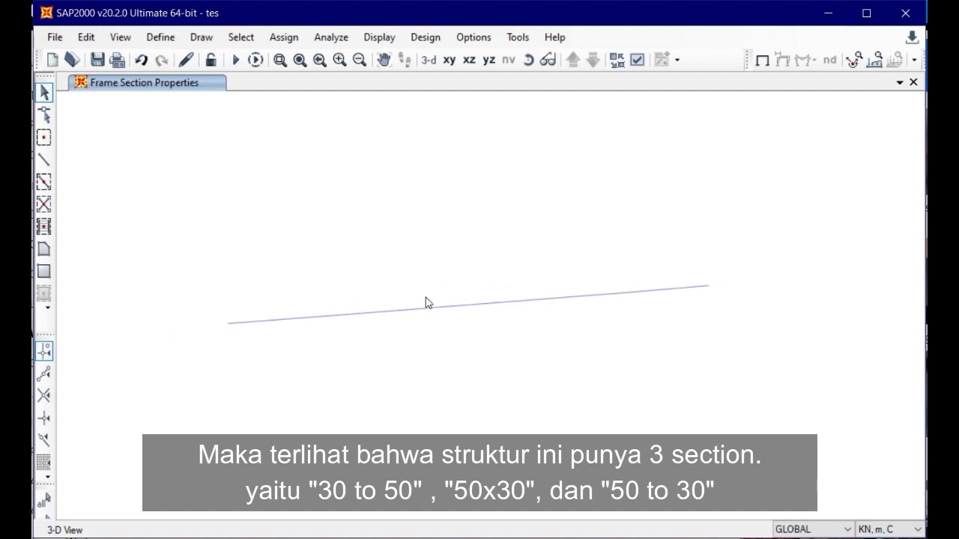